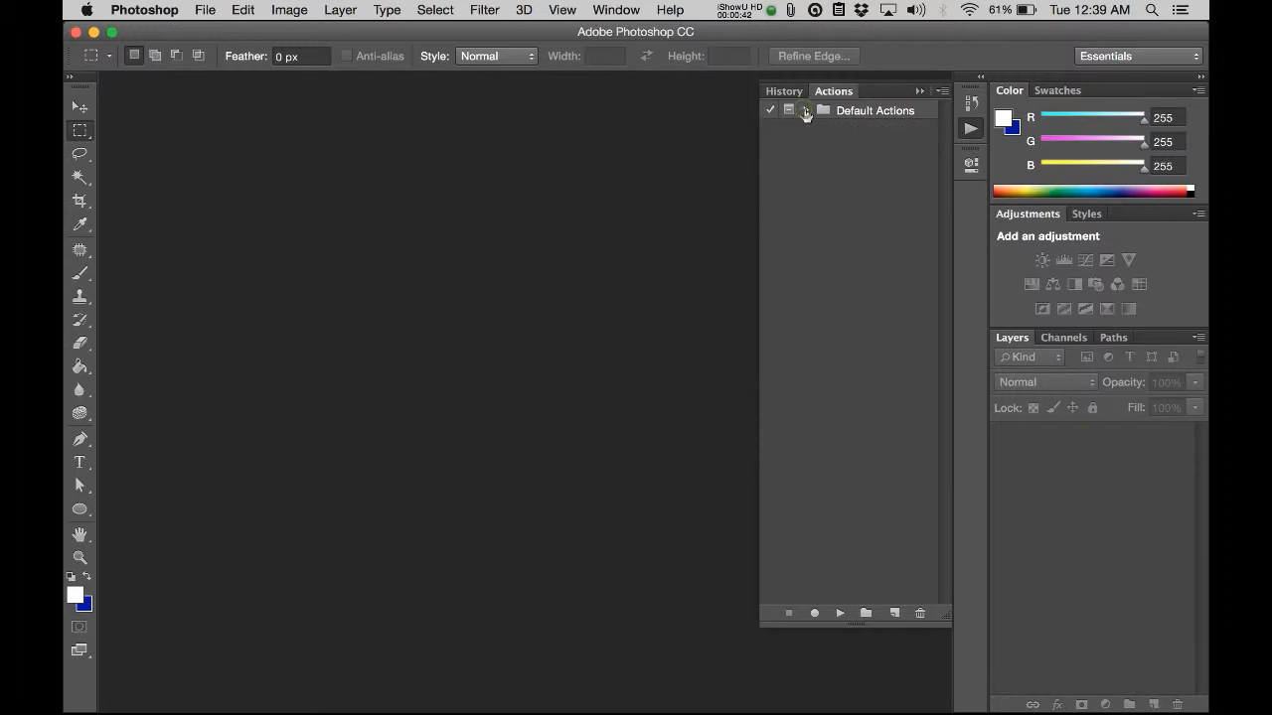
Step: Create an action named "Resize to 100x100" in the Default Actions set and start recording it
{"action": "left_click", "coordinate": [853, 462]}
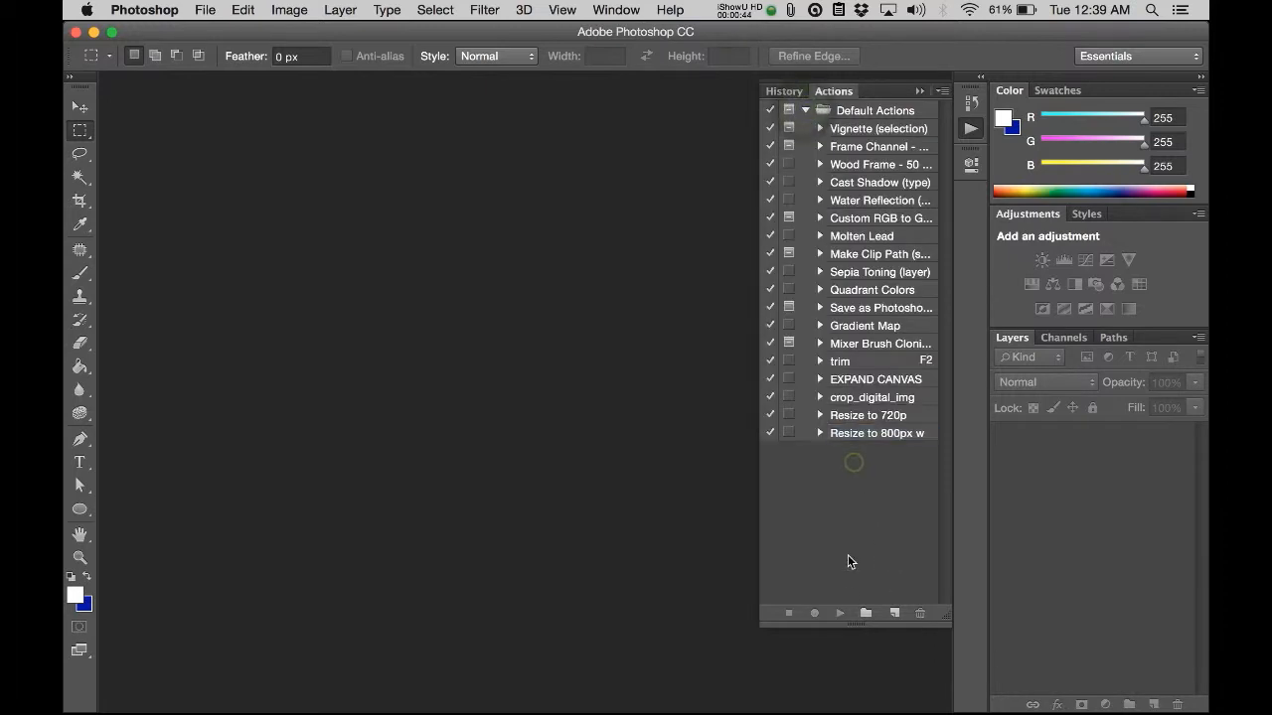
{"action": "left_click", "coordinate": [894, 614]}
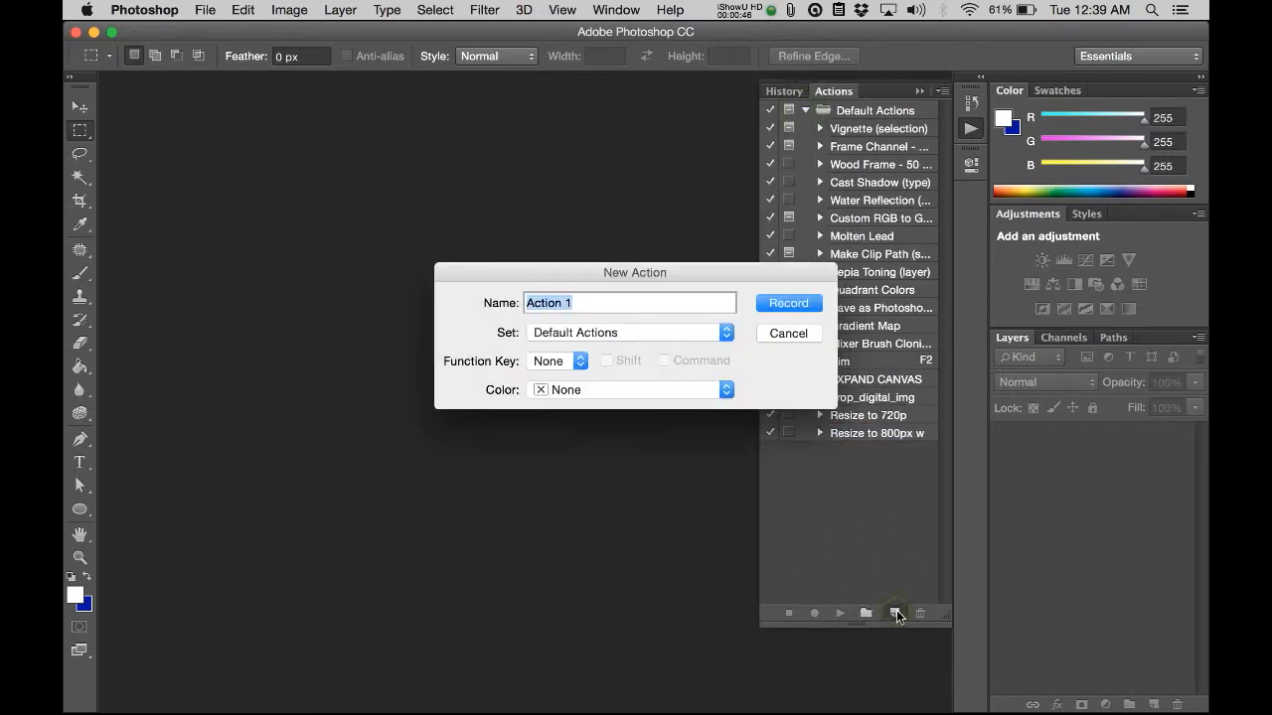
{"action": "type", "text": "Resize"}
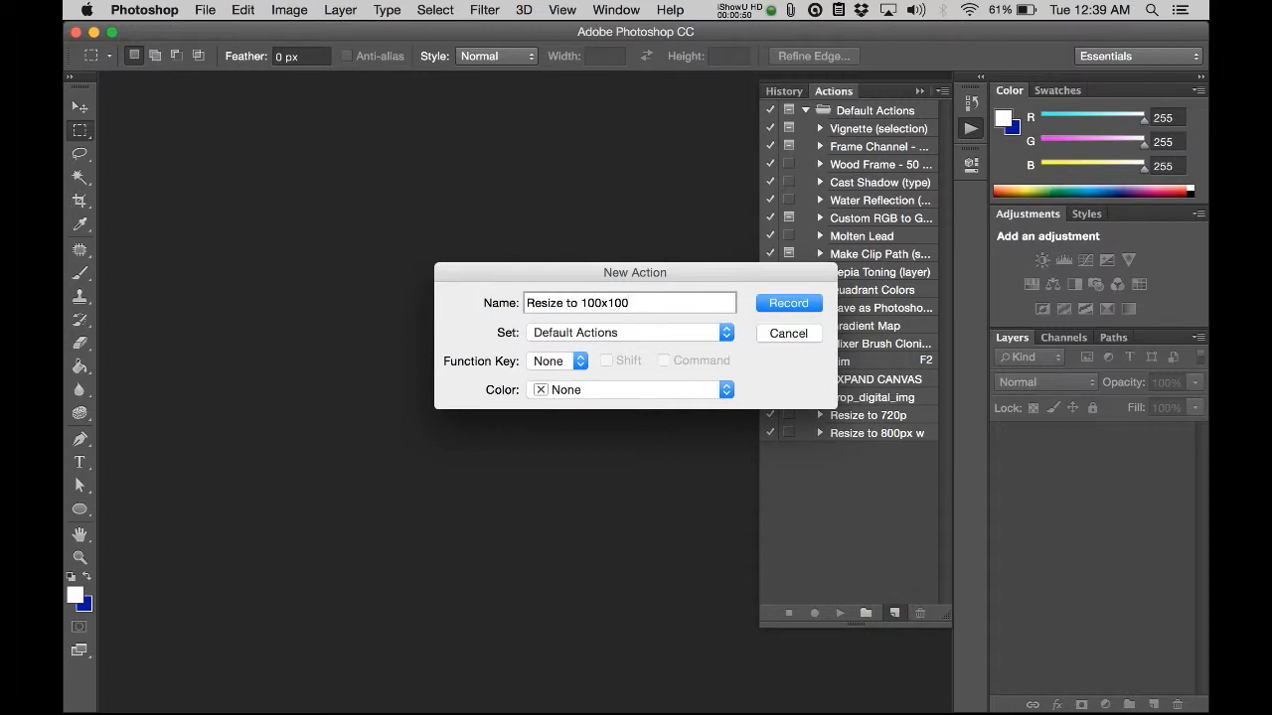
{"action": "key", "text": "Return"}
Step: Switch to Finder and open bitmap-diffuse.gif from the batch_resize_example folder in Photoshop
{"action": "key", "text": "super+Tab"}
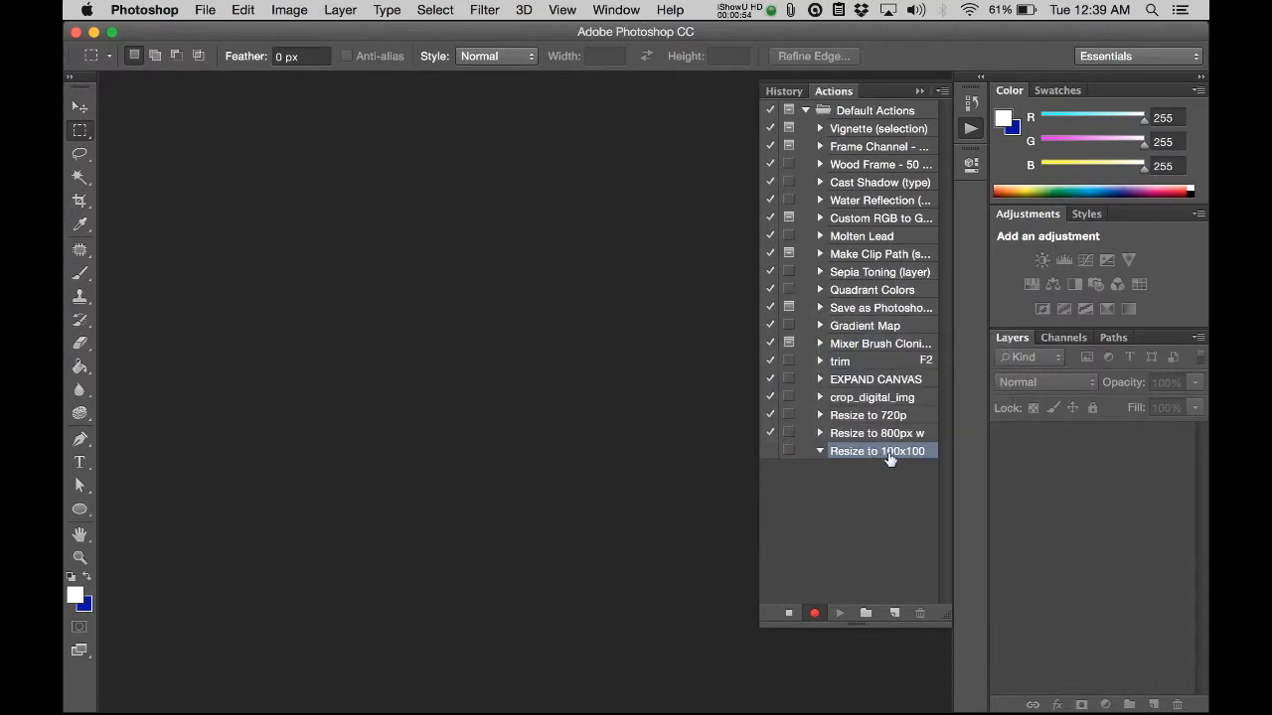
{"action": "key", "text": "super+Tab"}
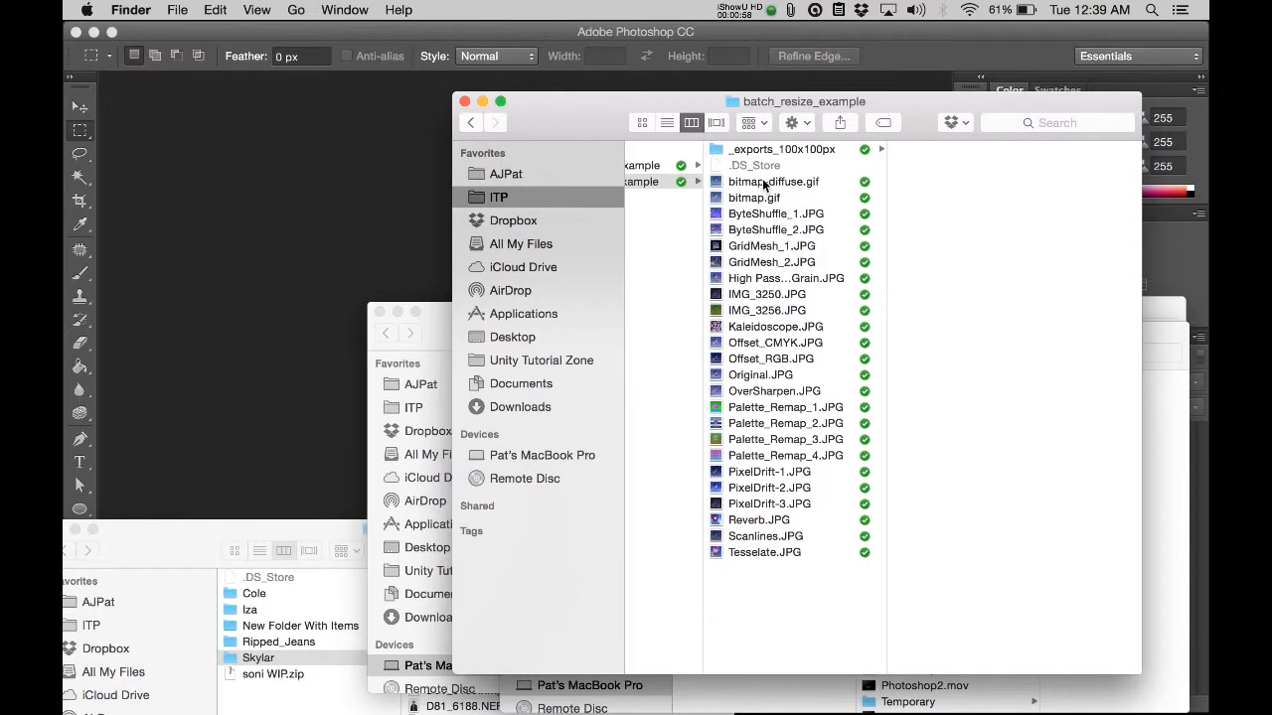
{"action": "left_click", "coordinate": [764, 183]}
{"action": "left_click_drag", "start_coordinate": [780, 186], "coordinate": [275, 199]}
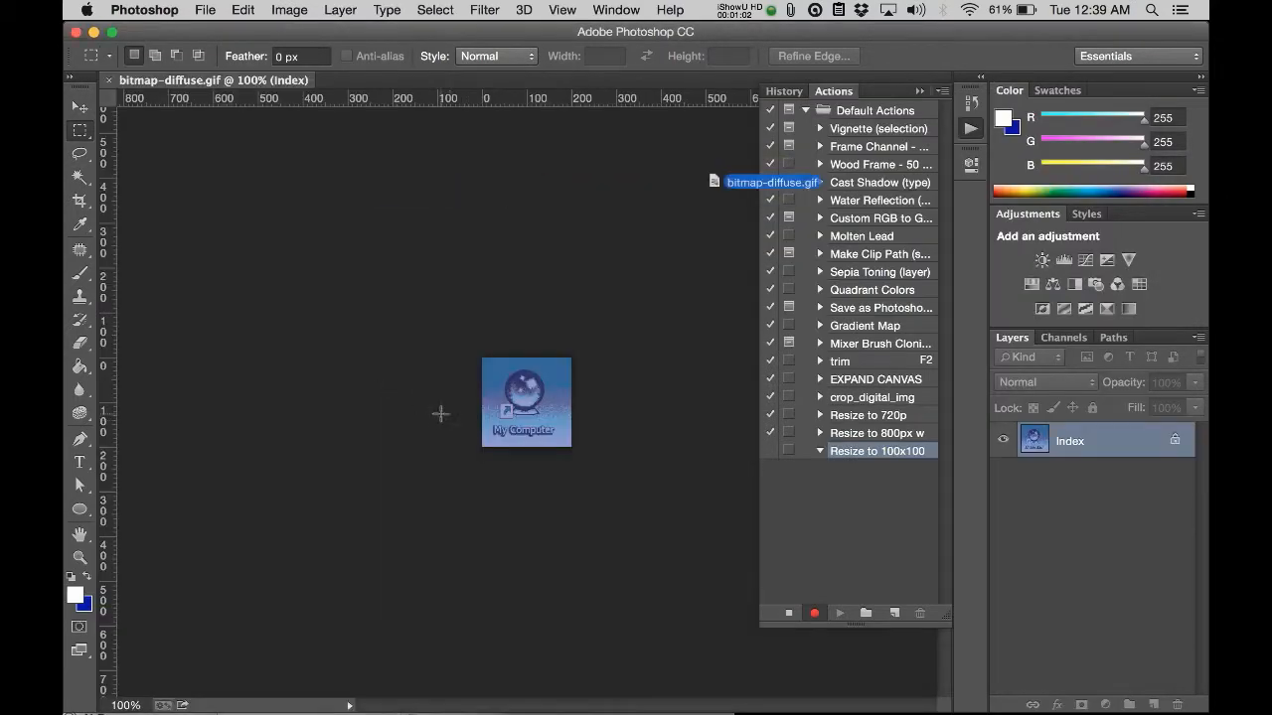
Step: Resize the image to 100 x 100 pixels with Image Size
{"action": "key", "text": "super+alt+i"}
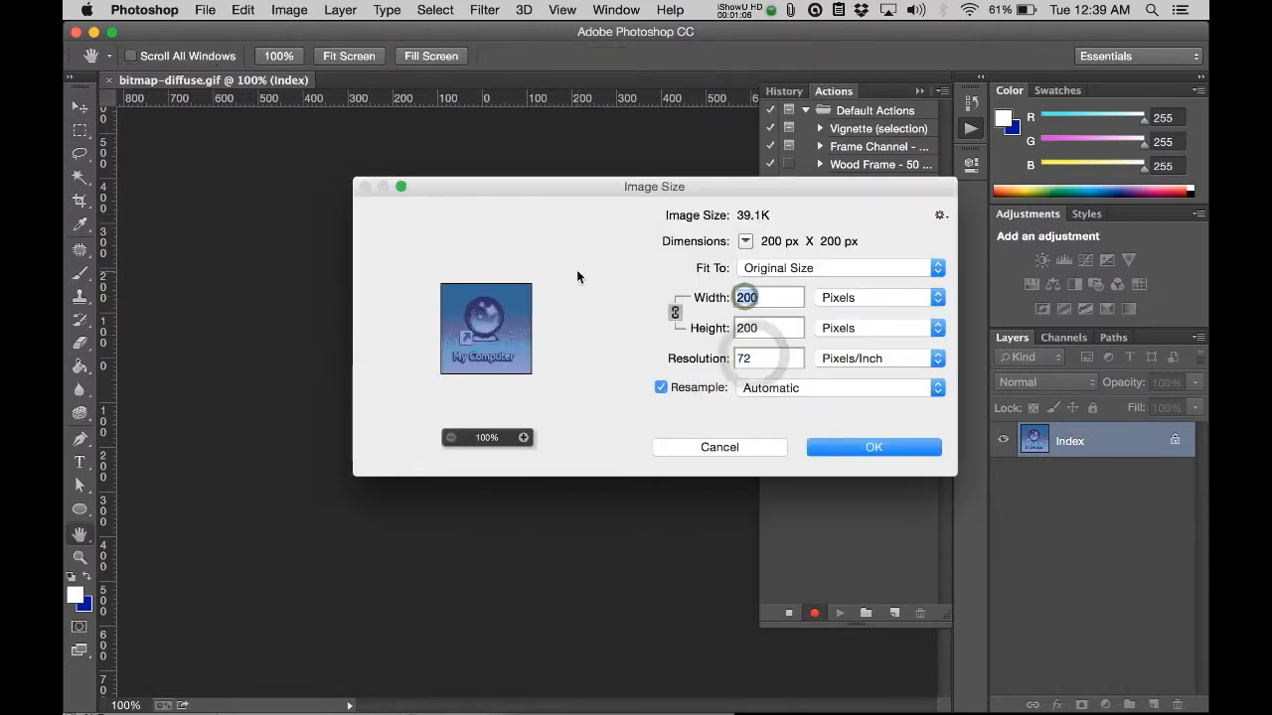
{"action": "type", "text": "100"}
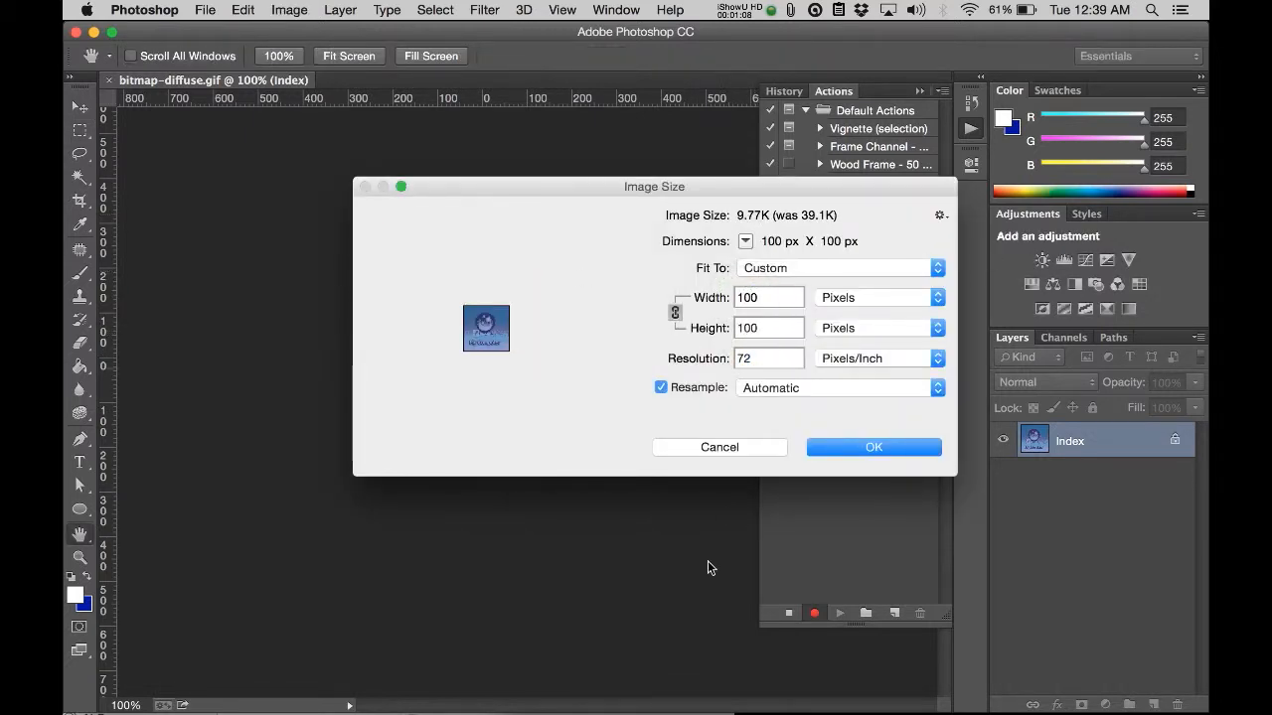
{"action": "left_click", "coordinate": [898, 451]}
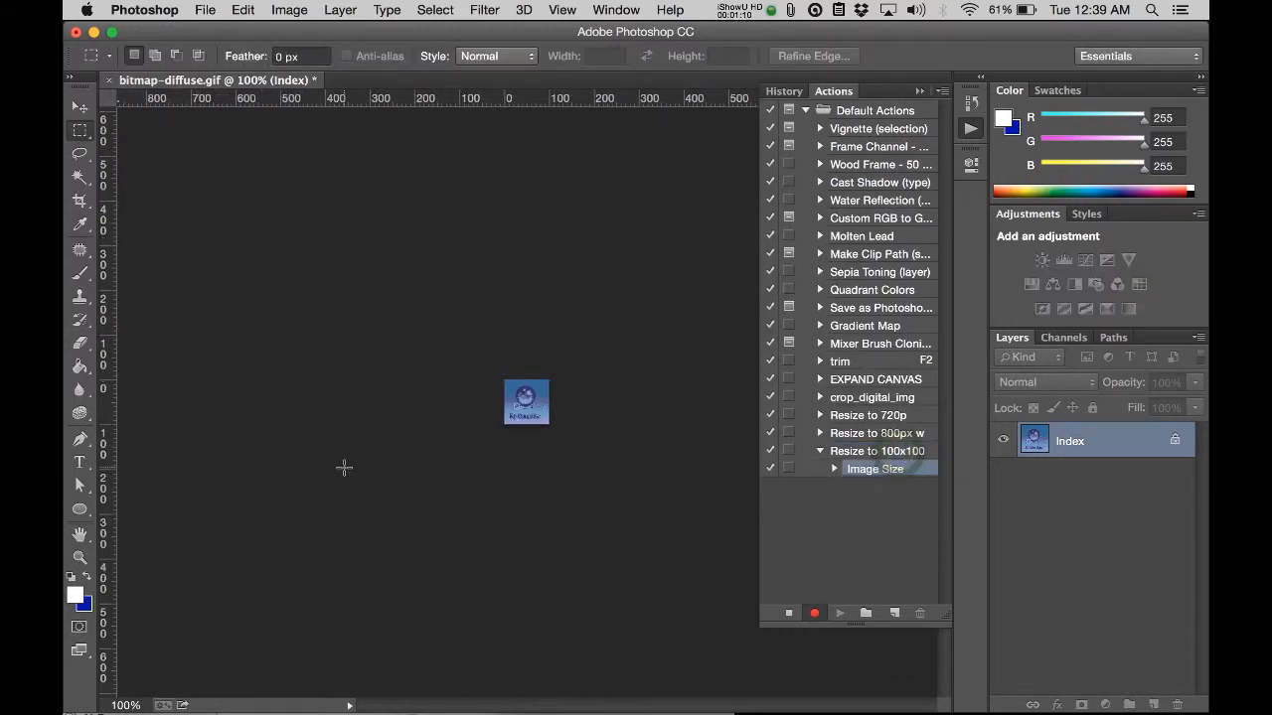
Step: Export the image with Save for Web as bitmap-diffuse.jpg into the _exports_100x100px folder
{"action": "key", "text": "super+alt+shift+s"}
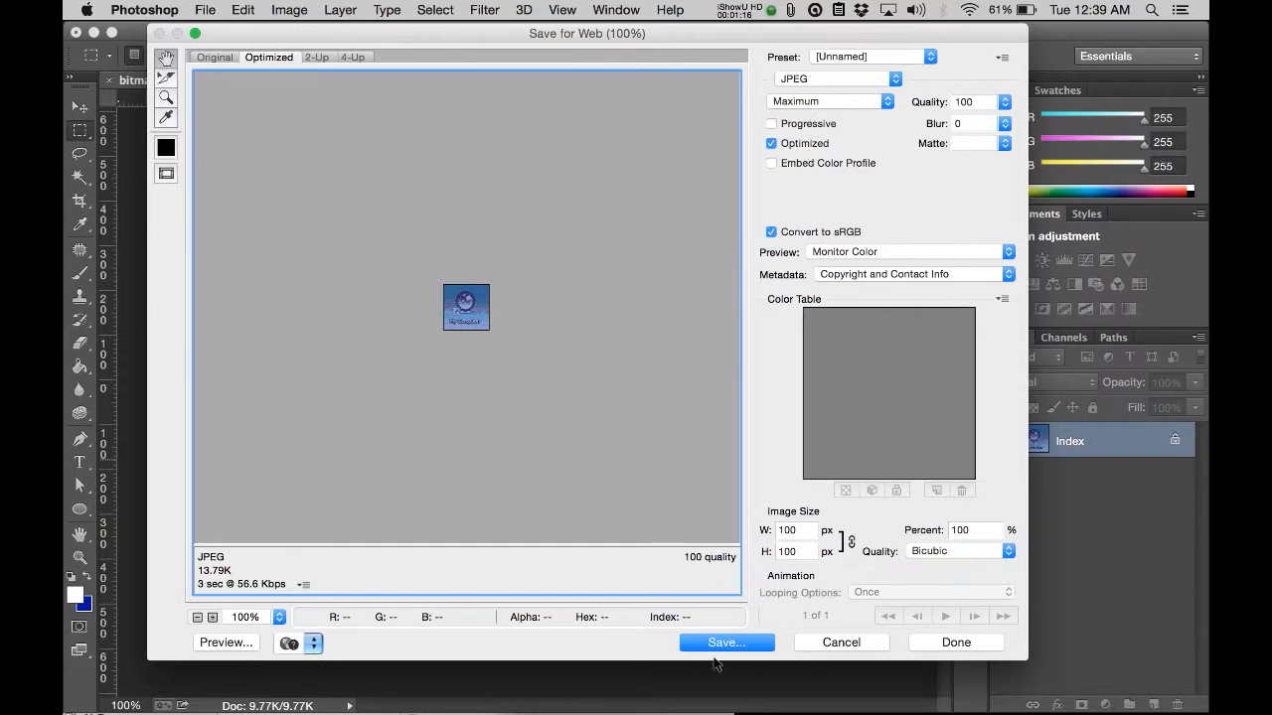
{"action": "left_click", "coordinate": [724, 643]}
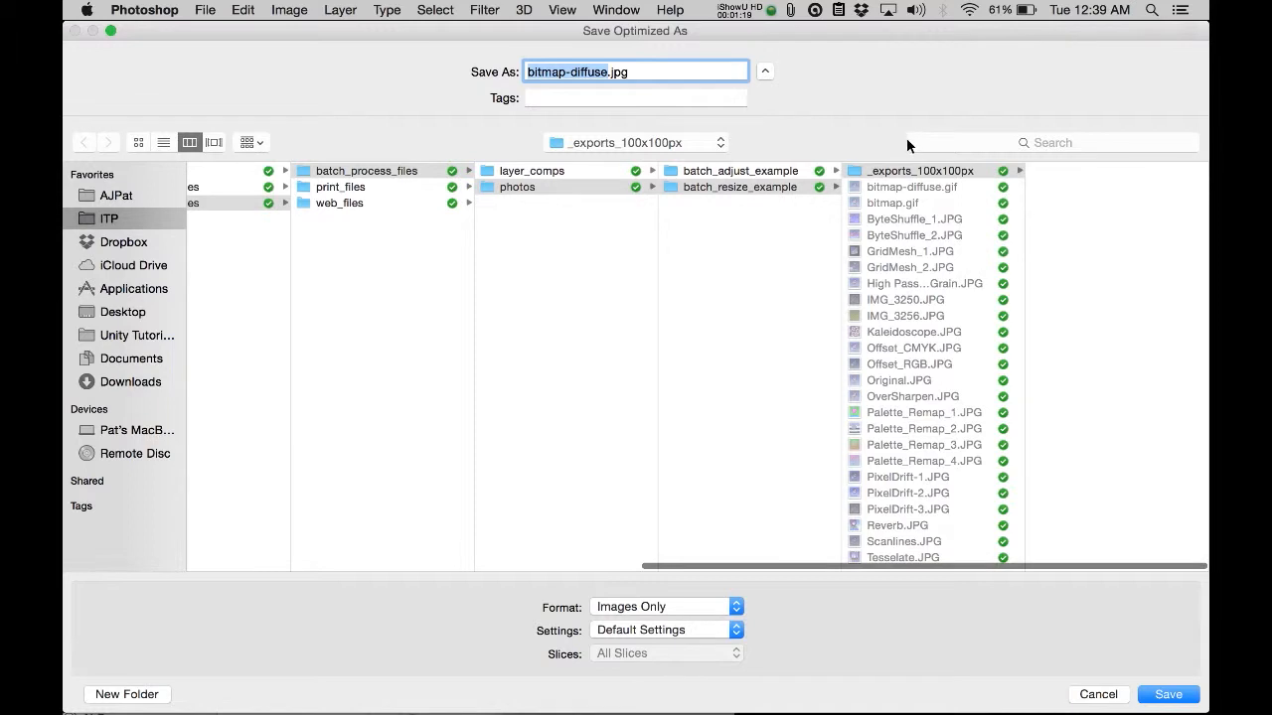
{"action": "left_click", "coordinate": [909, 171]}
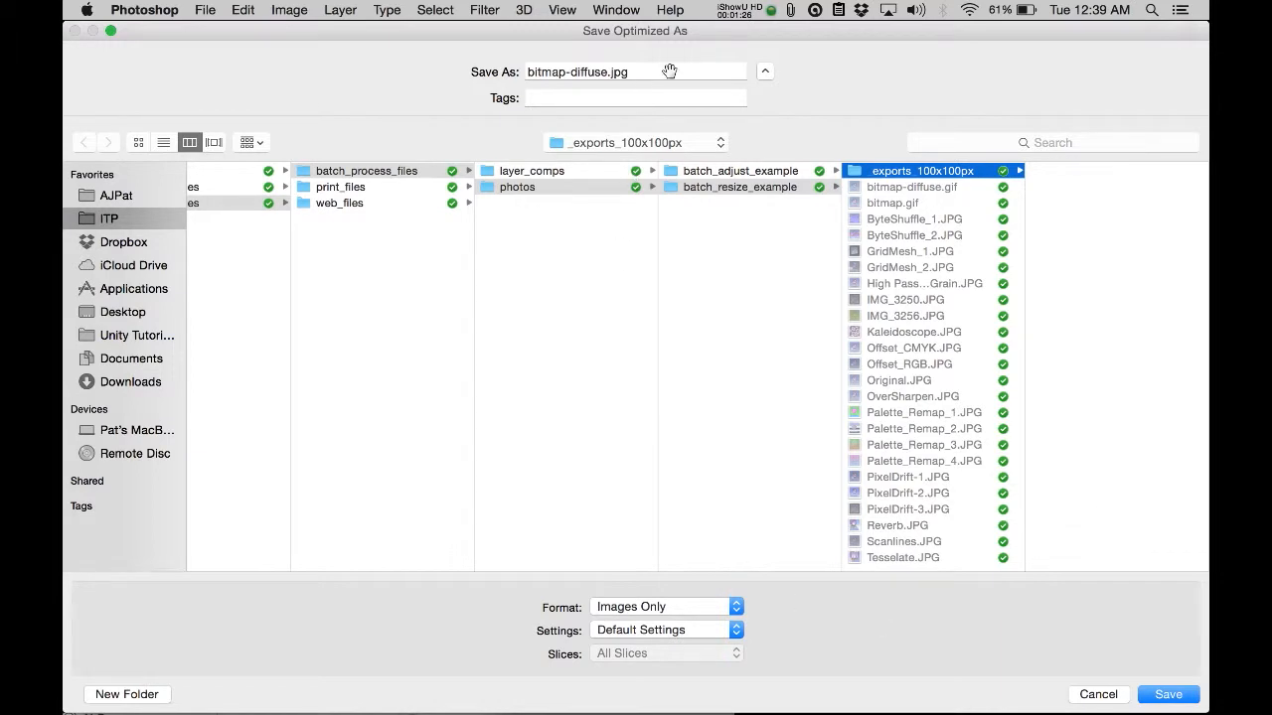
{"action": "left_click", "coordinate": [1166, 694]}
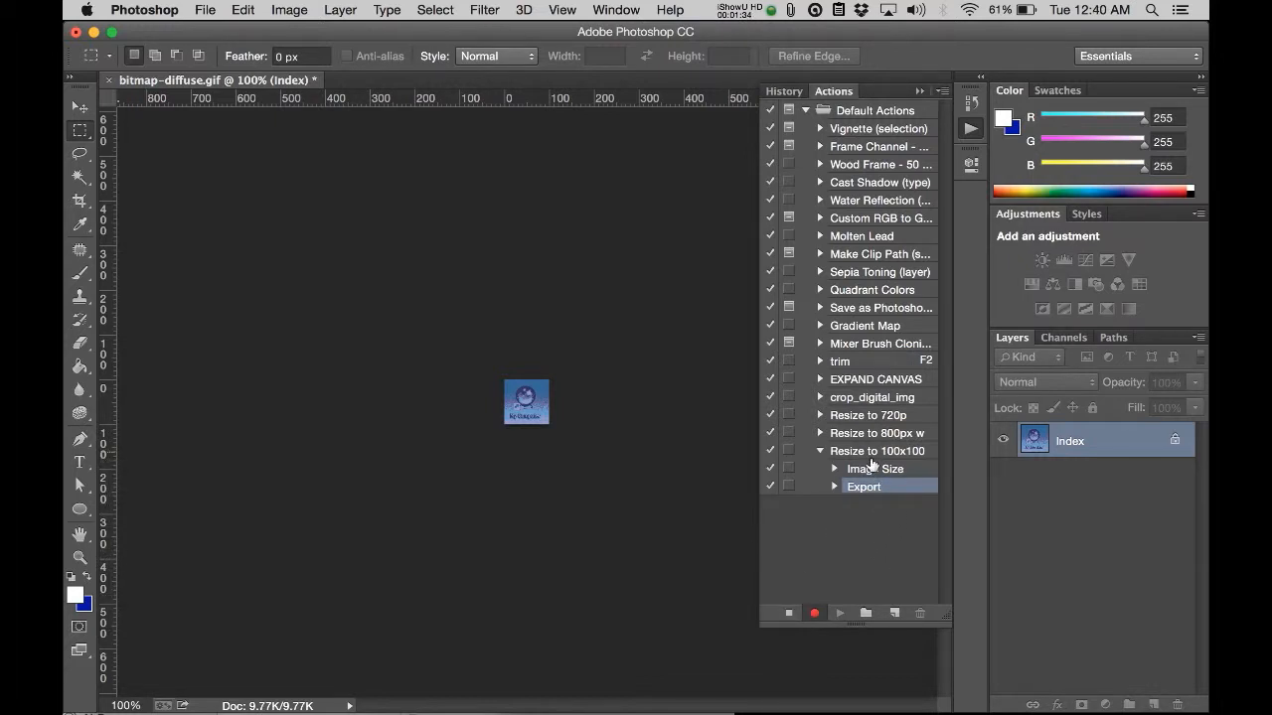
Step: Stop recording the action and close the image without saving its changes
{"action": "left_click", "coordinate": [789, 614]}
{"action": "key", "text": "super+w"}
{"action": "left_click", "coordinate": [592, 271]}
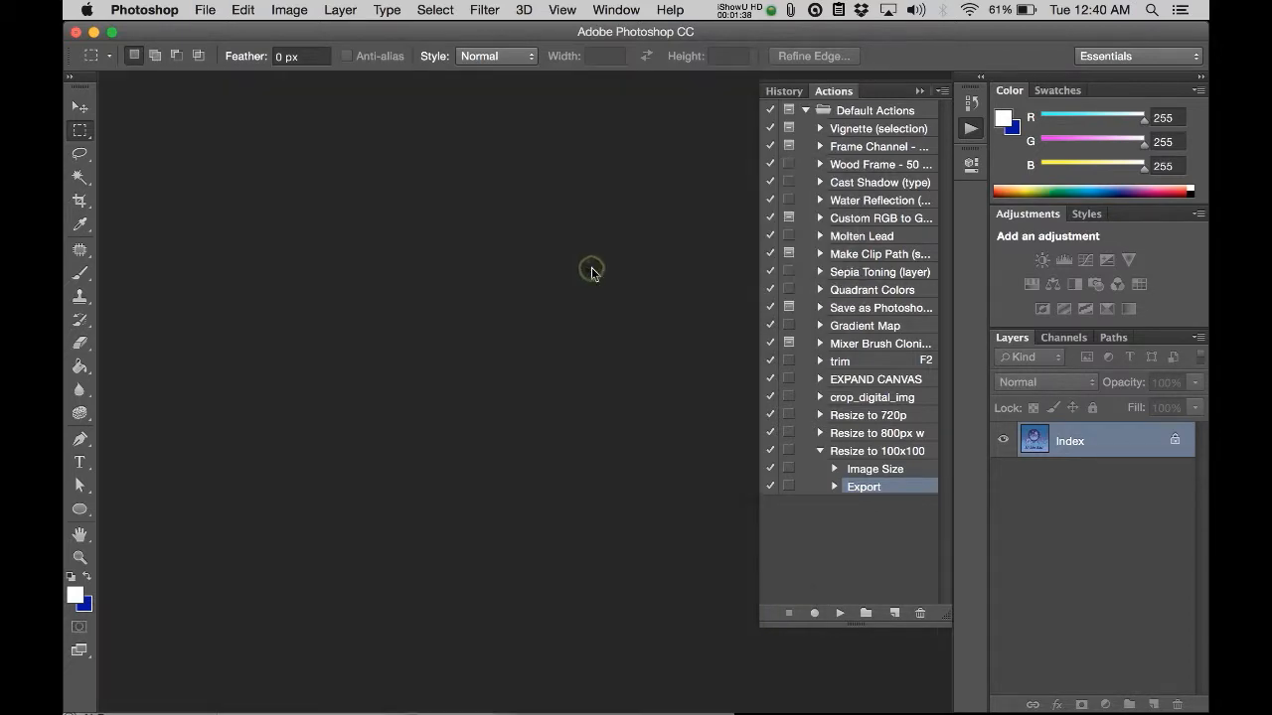
Step: Switch to Finder and create a folder named "_backup" inside batch_resize_example
{"action": "key", "text": "super+Tab"}
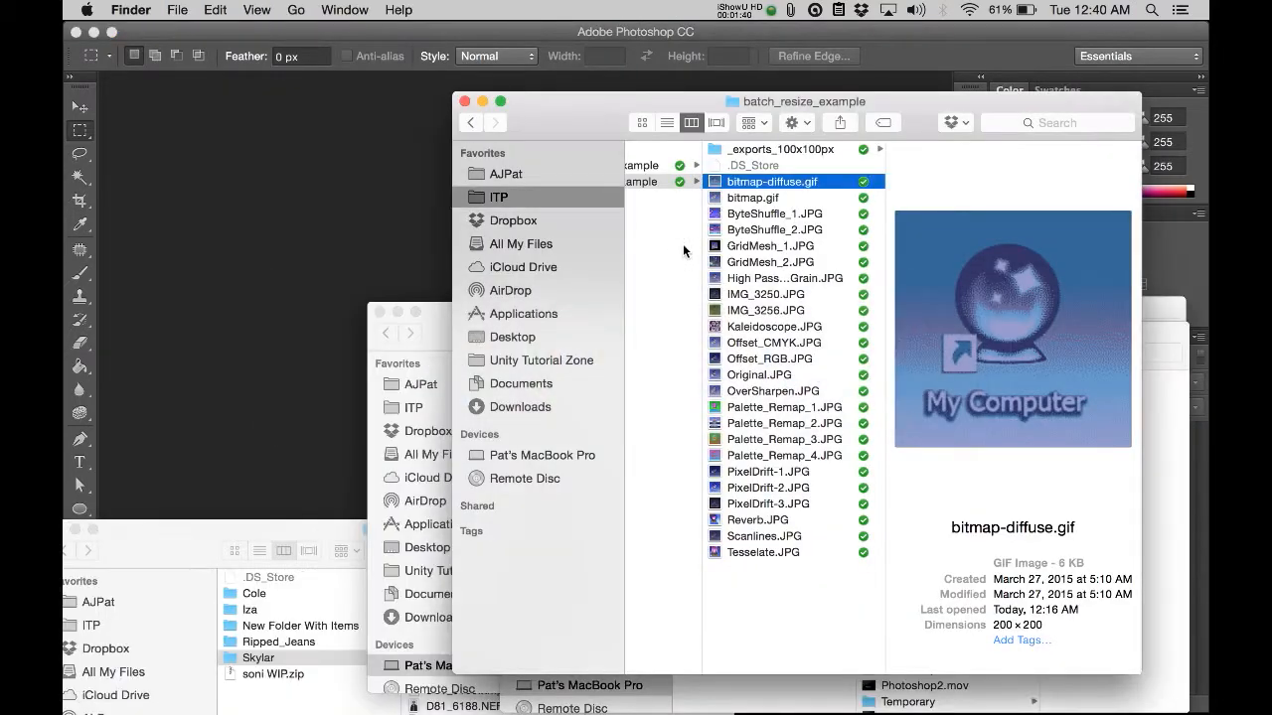
{"action": "key", "text": "super+a"}
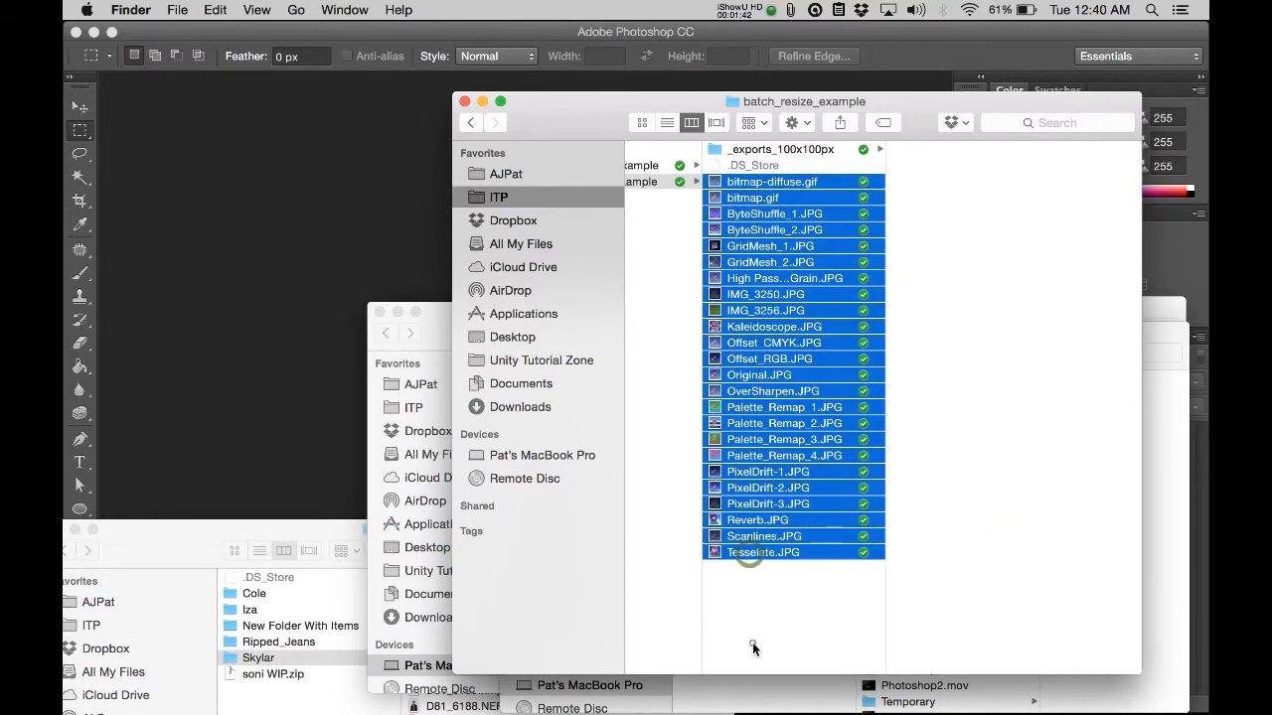
{"action": "left_click", "coordinate": [752, 642]}
{"action": "key", "text": "super+shift+n"}
{"action": "type", "text": "_b"}
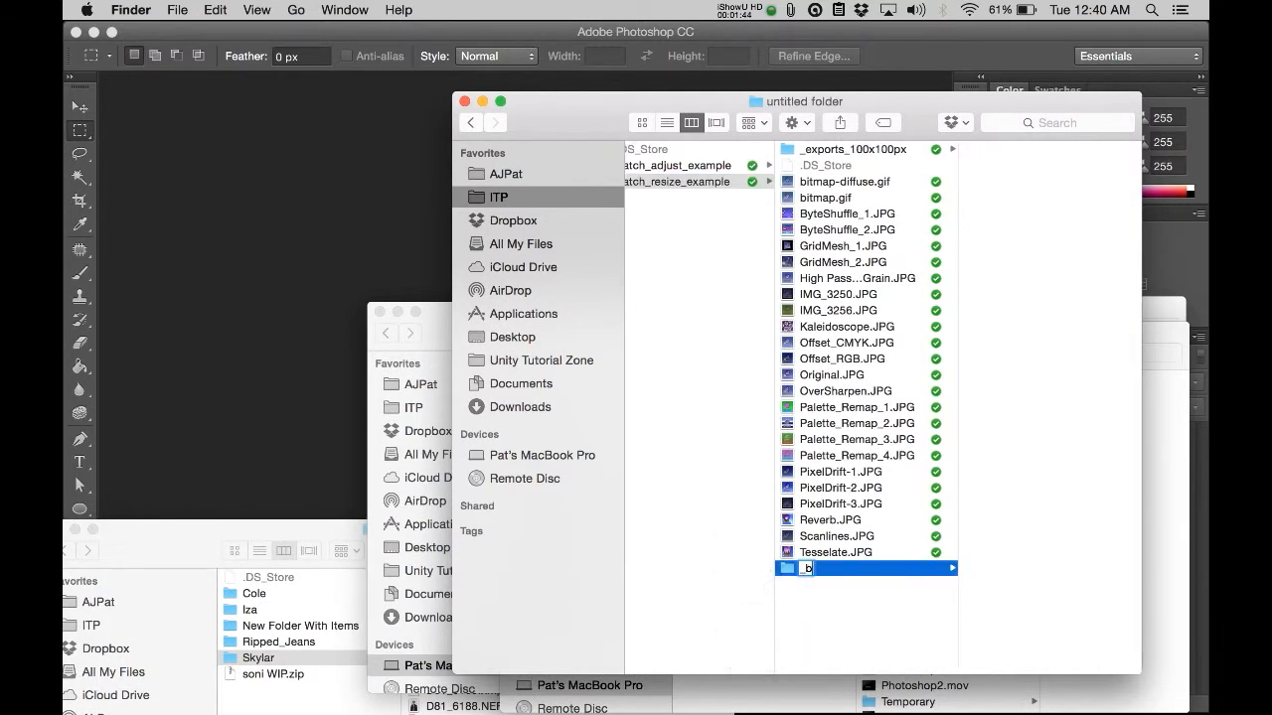
{"action": "type", "text": "ackup"}
{"action": "key", "text": "Return"}
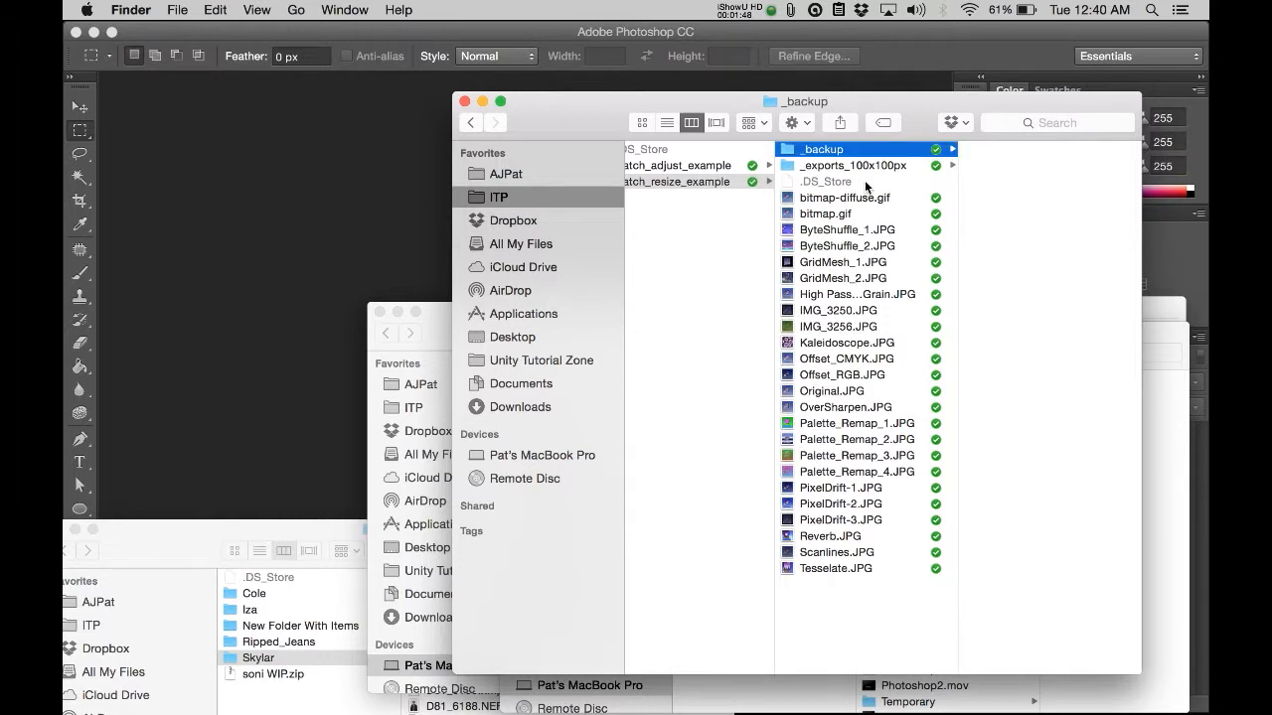
Step: Copy all image files from bitmap-diffuse.gif through Tesselate.JPG into the _backup folder
{"action": "left_click", "coordinate": [864, 201]}
{"action": "left_click", "coordinate": [855, 569], "text": "shift"}
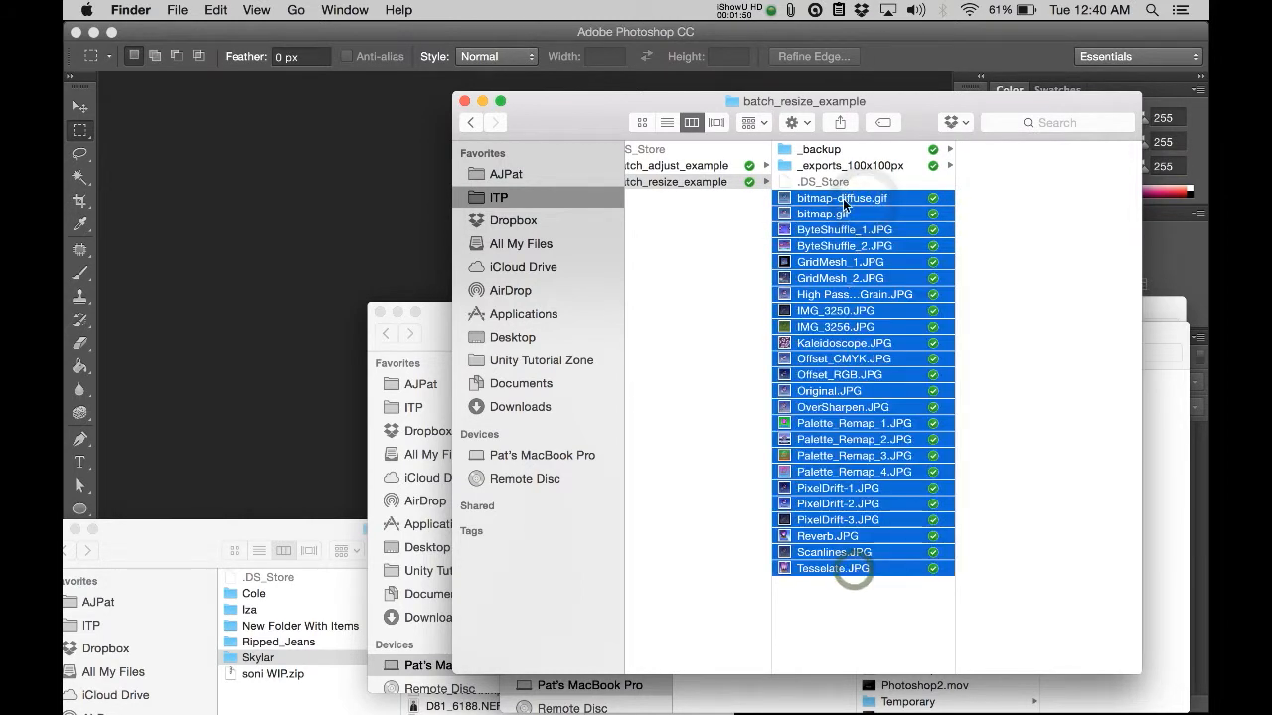
{"action": "left_click_drag", "start_coordinate": [846, 205], "coordinate": [823, 154]}
{"action": "left_click", "coordinate": [822, 154]}
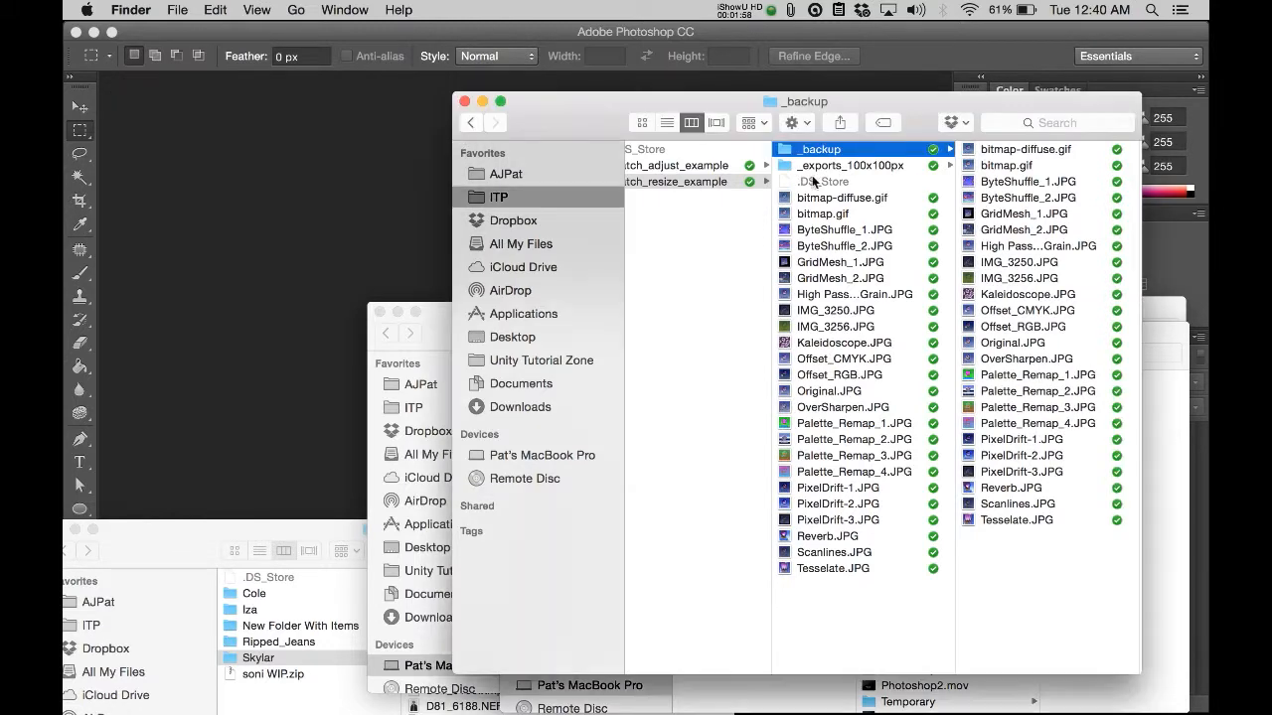
Step: Examine the dimensions and preview of the exported bitmap-diffuse.jpg in _exports_100x100px, and review the source images in batch_resize_example
{"action": "left_click", "coordinate": [836, 171]}
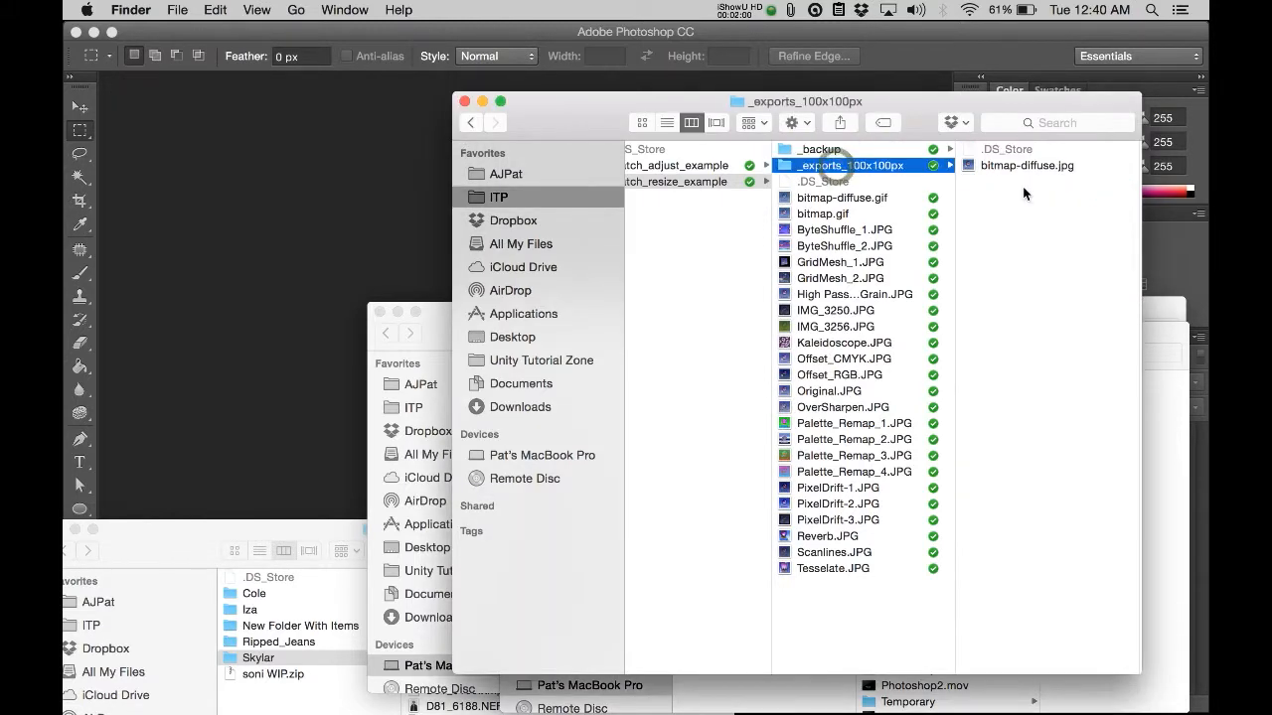
{"action": "left_click", "coordinate": [1024, 169]}
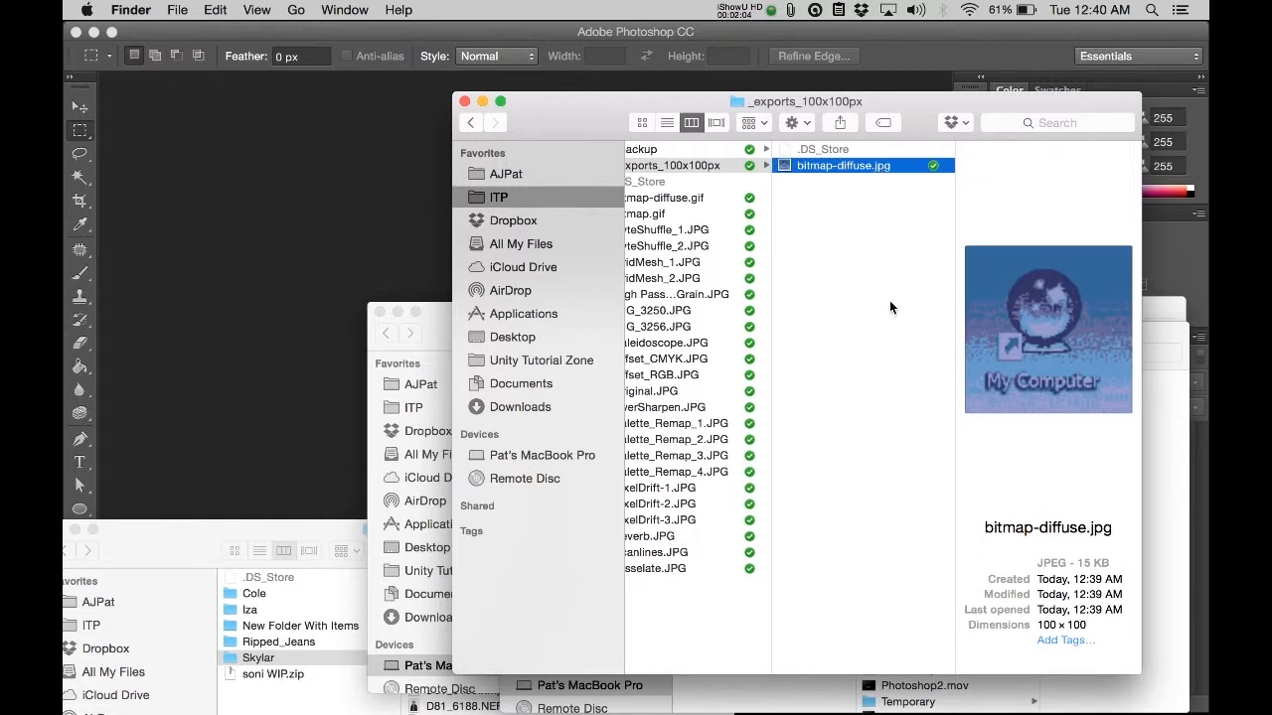
{"action": "left_click", "coordinate": [1094, 634]}
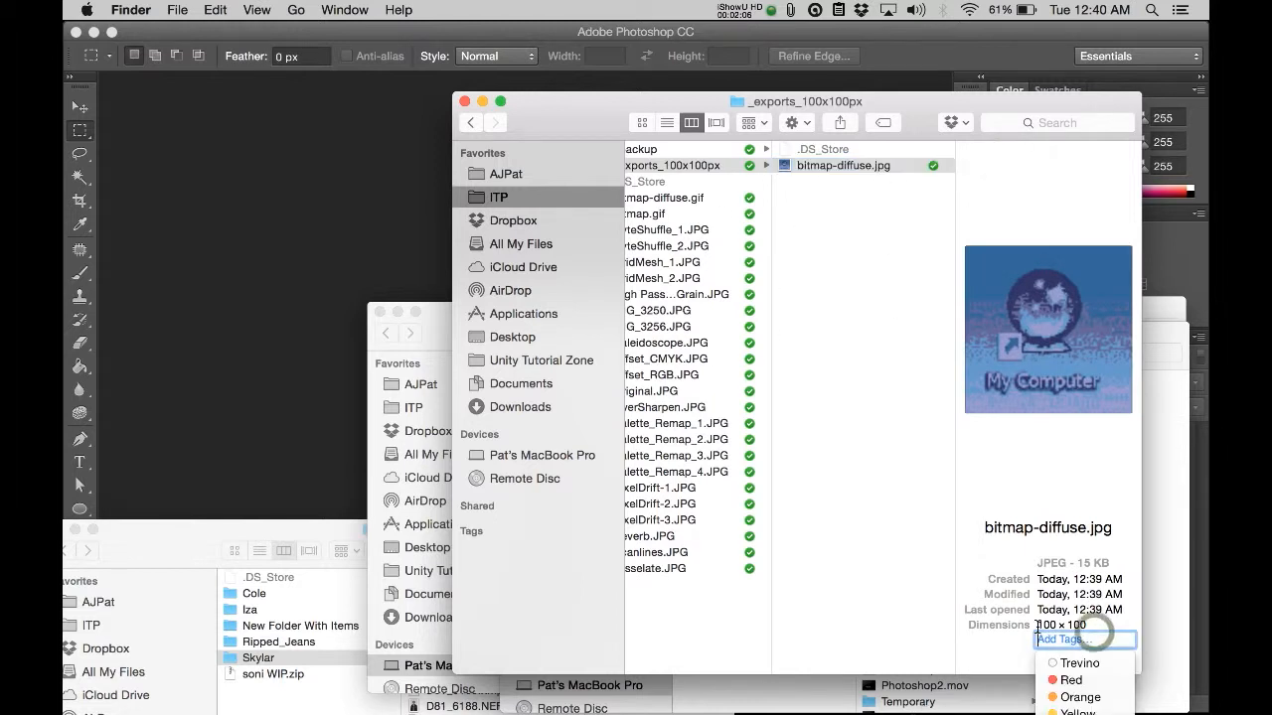
{"action": "left_click", "coordinate": [935, 625]}
{"action": "double_click", "coordinate": [864, 165]}
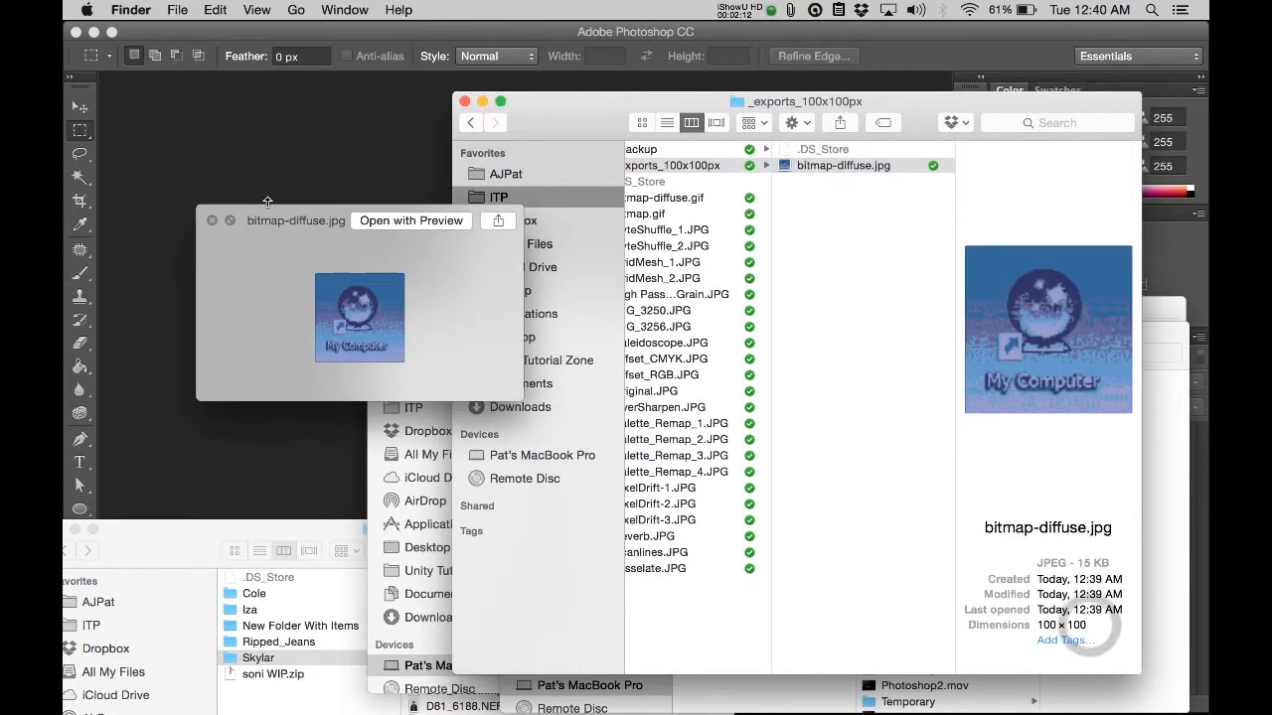
{"action": "left_click", "coordinate": [211, 219]}
{"action": "left_click", "coordinate": [805, 208]}
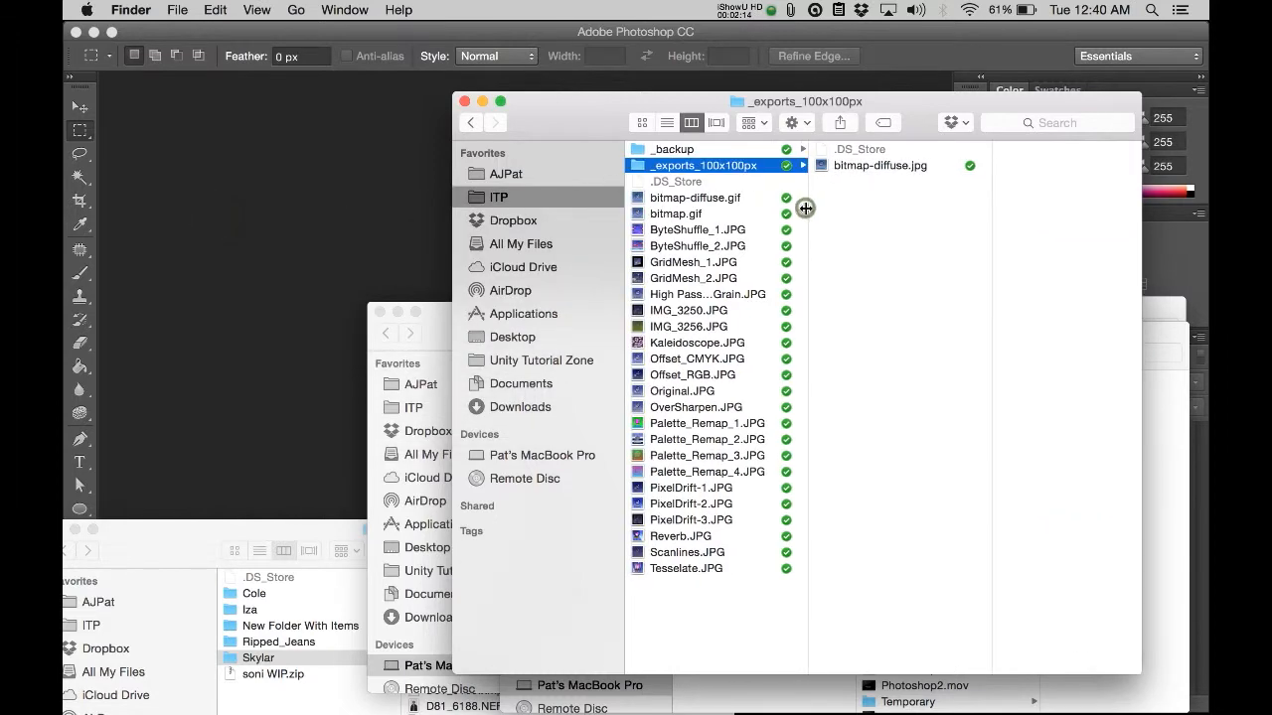
{"action": "left_click", "coordinate": [700, 197]}
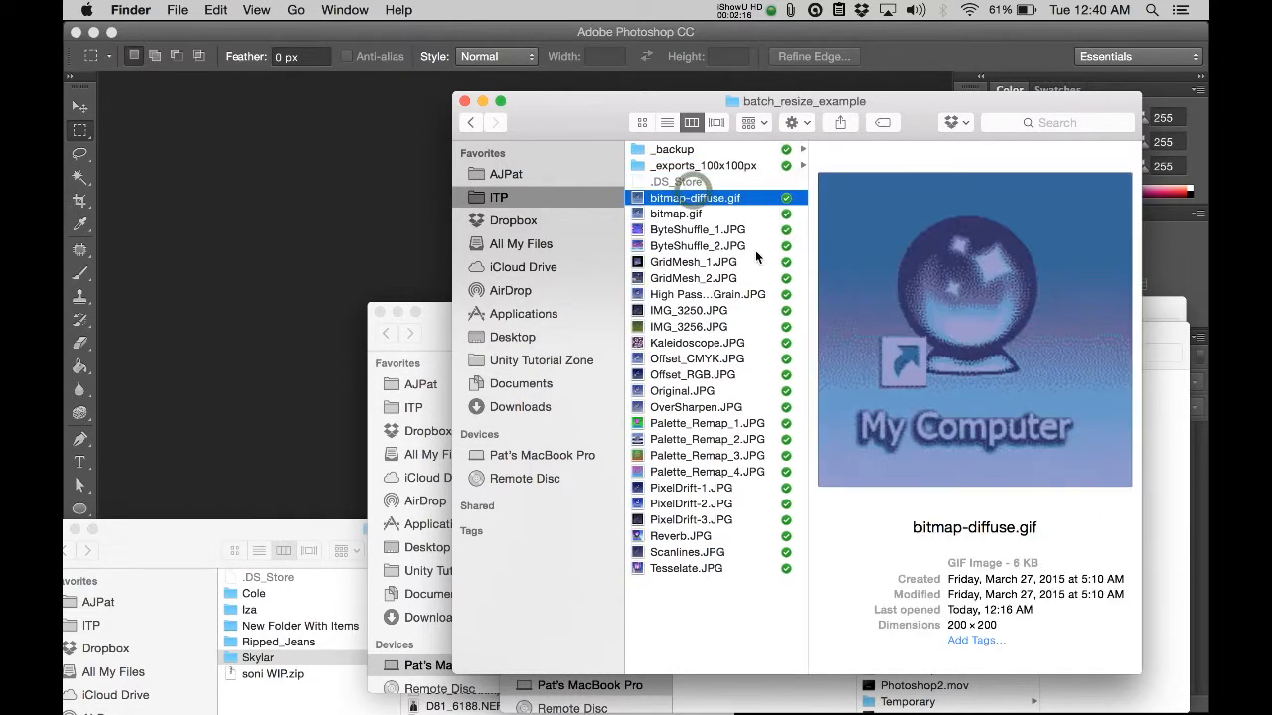
{"action": "left_click", "coordinate": [699, 566], "text": "shift"}
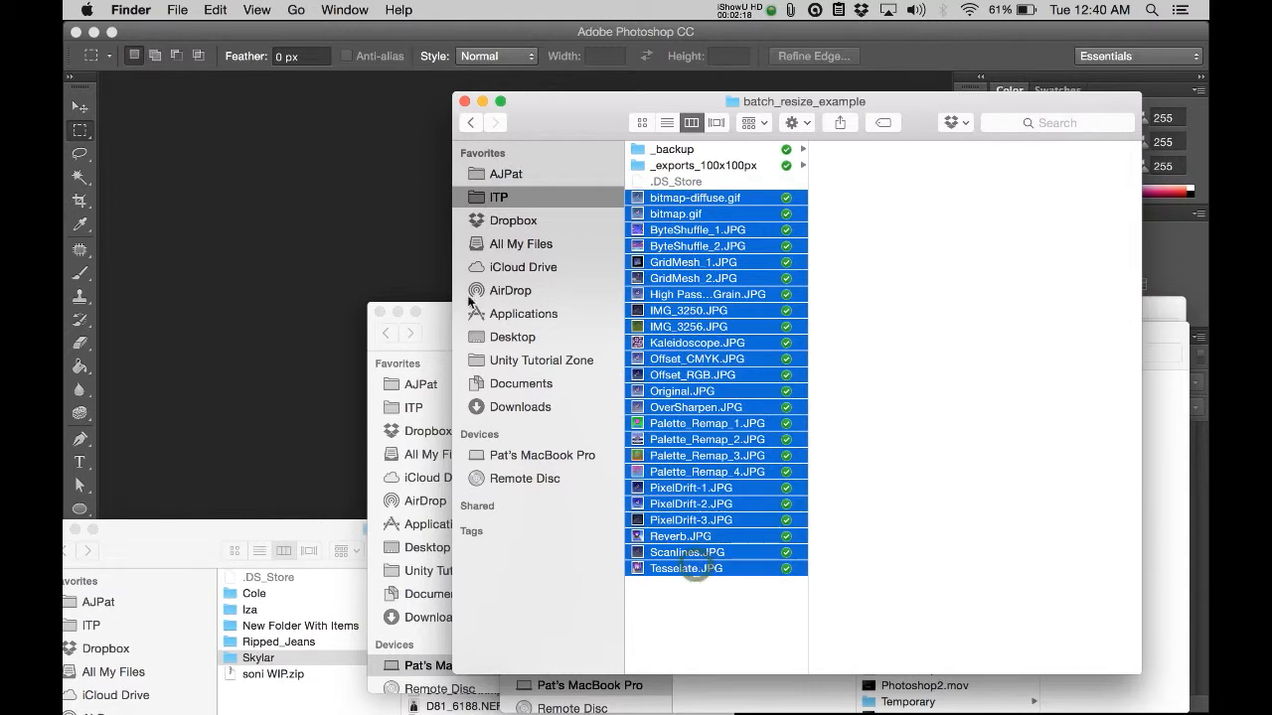
Step: Return to Photoshop, open the Batch automation and choose the Resize to 100x100 action from the Default Actions set
{"action": "left_click", "coordinate": [308, 218]}
{"action": "left_click", "coordinate": [205, 10]}
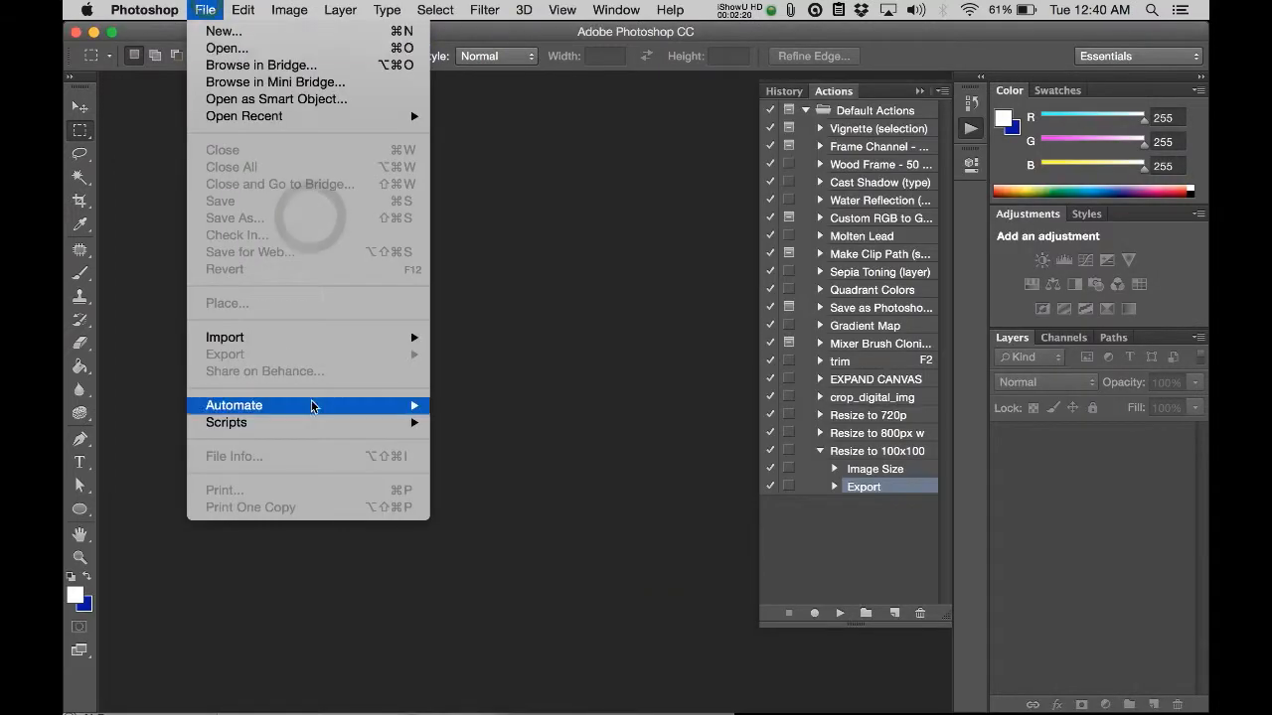
{"action": "mouse_move", "coordinate": [282, 413]}
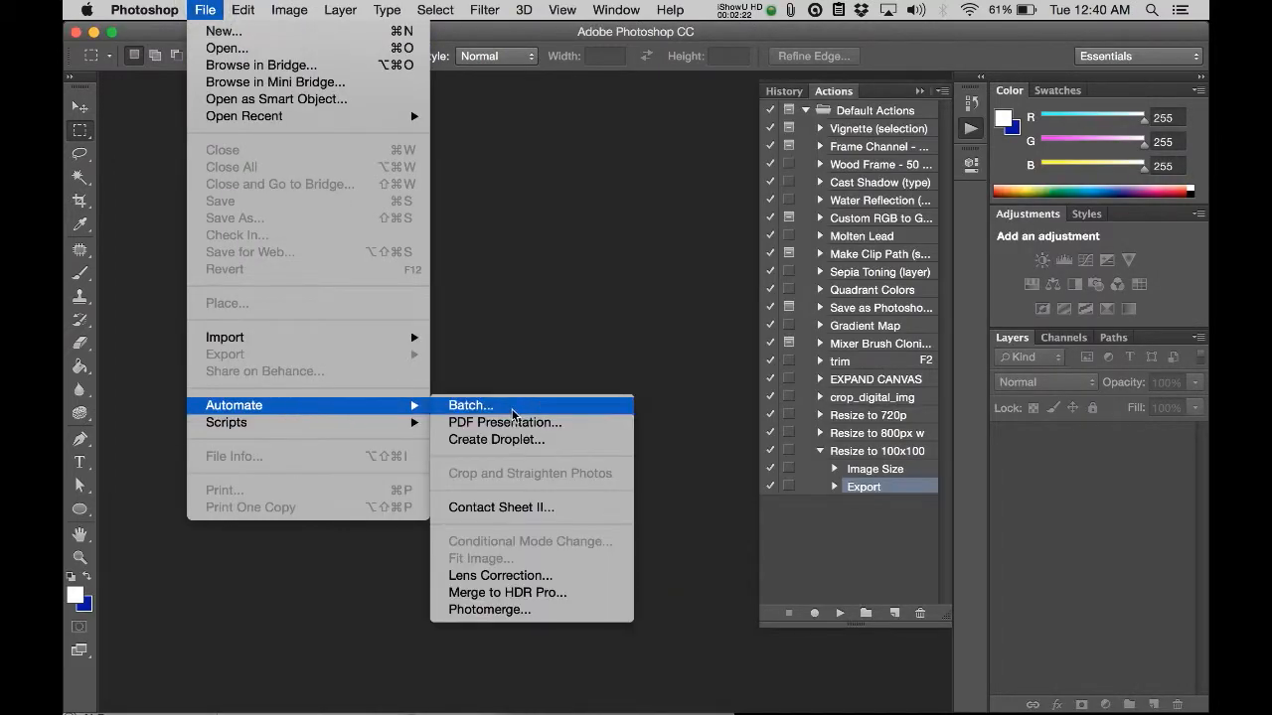
{"action": "left_click", "coordinate": [519, 412]}
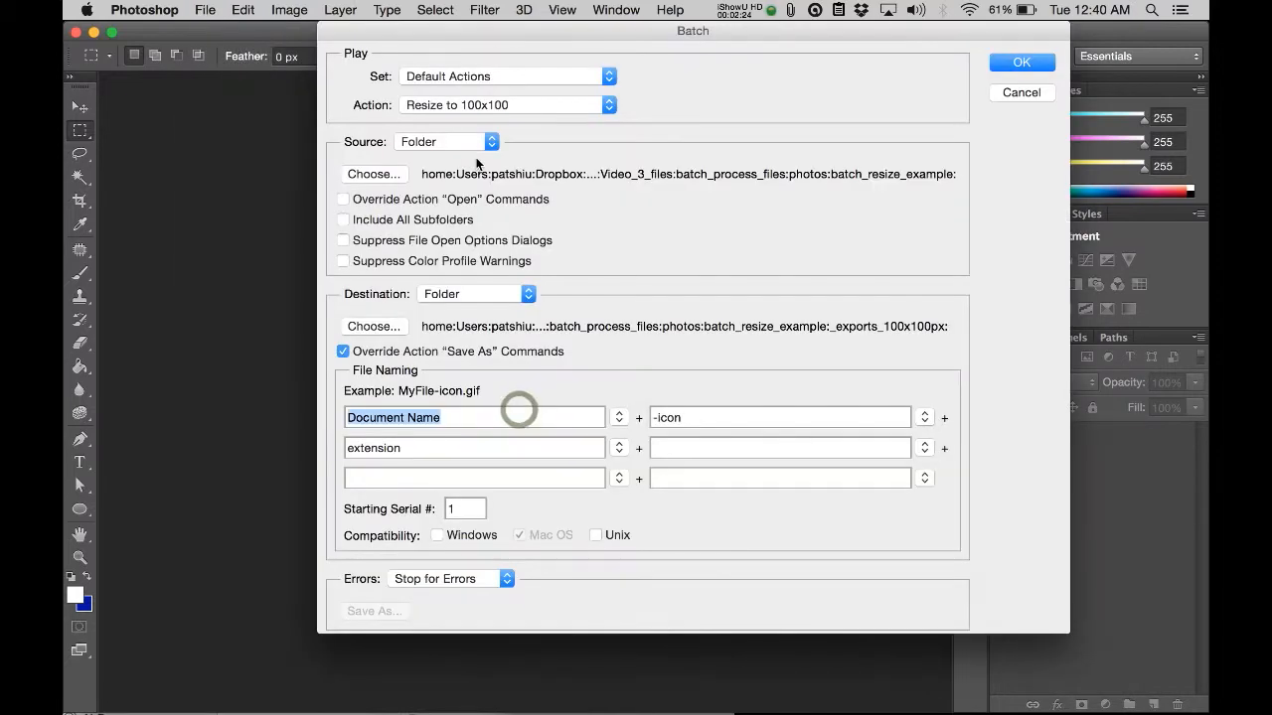
{"action": "left_click", "coordinate": [439, 76]}
{"action": "left_click", "coordinate": [439, 77]}
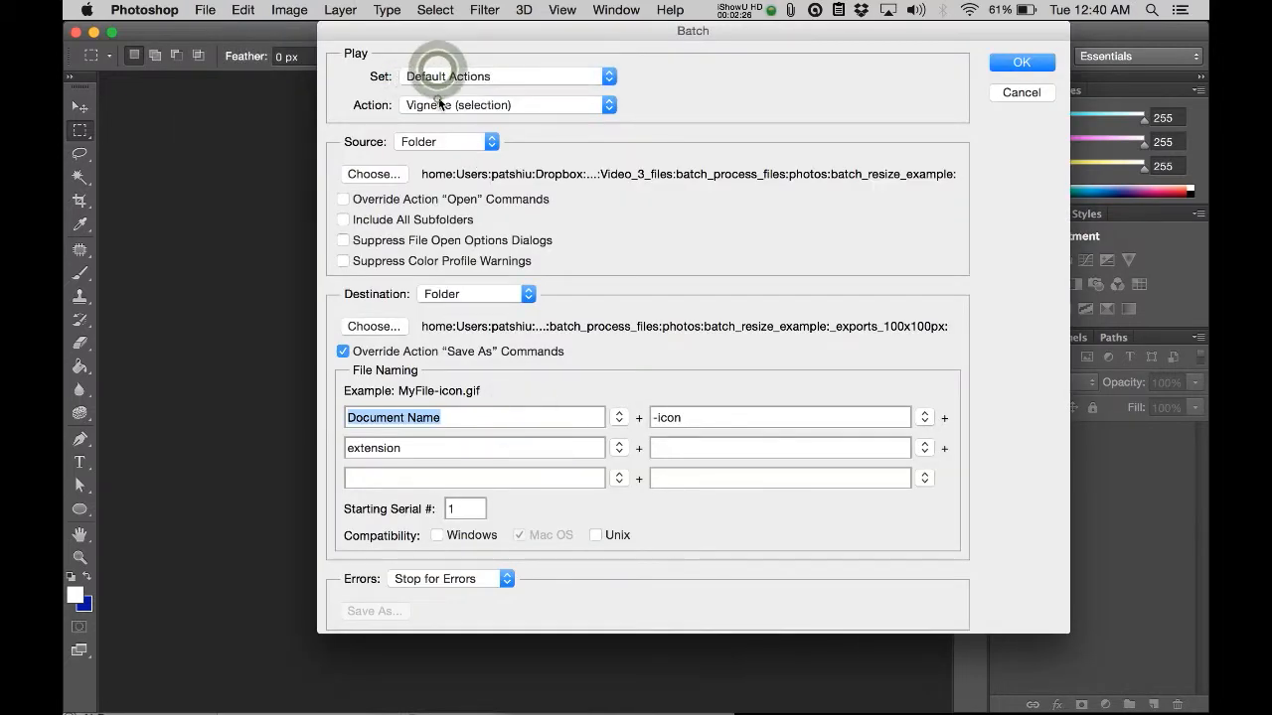
{"action": "left_click", "coordinate": [442, 105]}
{"action": "left_click", "coordinate": [446, 393]}
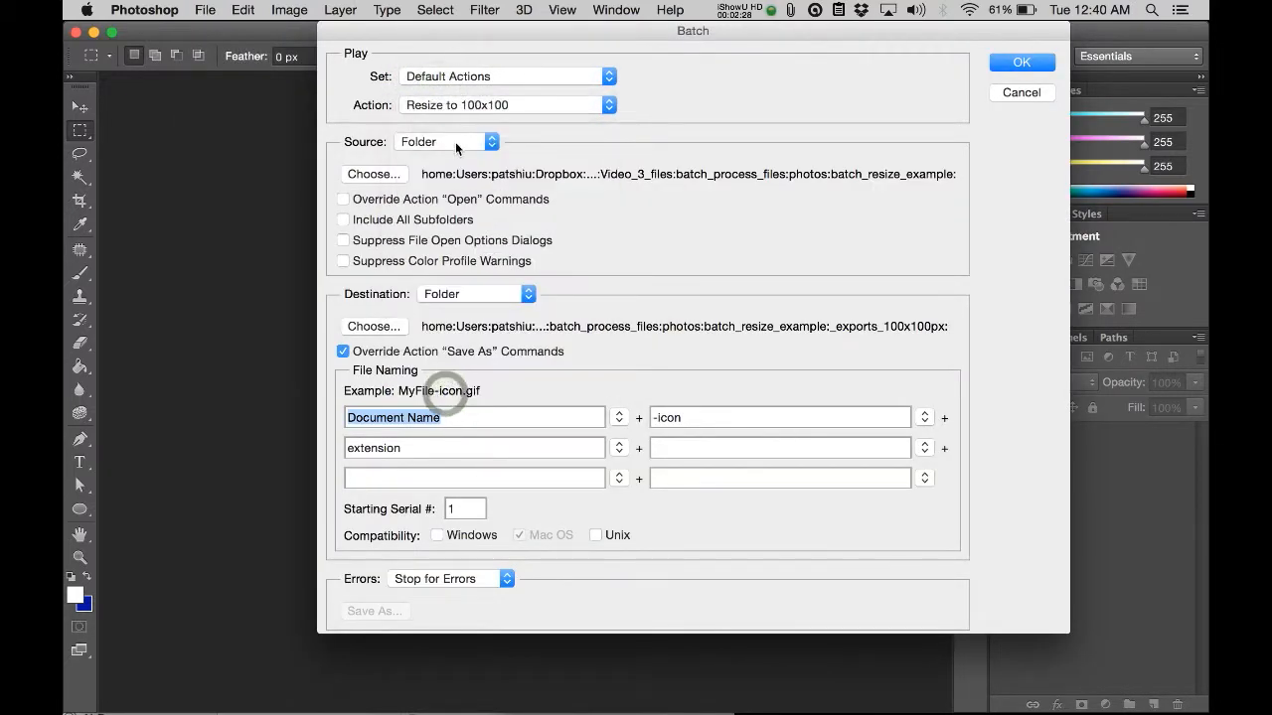
Step: Set the batch source to the _exports_100x100px folder inside batch_resize_example, leaving Include All Subfolders off
{"action": "left_click", "coordinate": [466, 141]}
{"action": "left_click", "coordinate": [466, 141]}
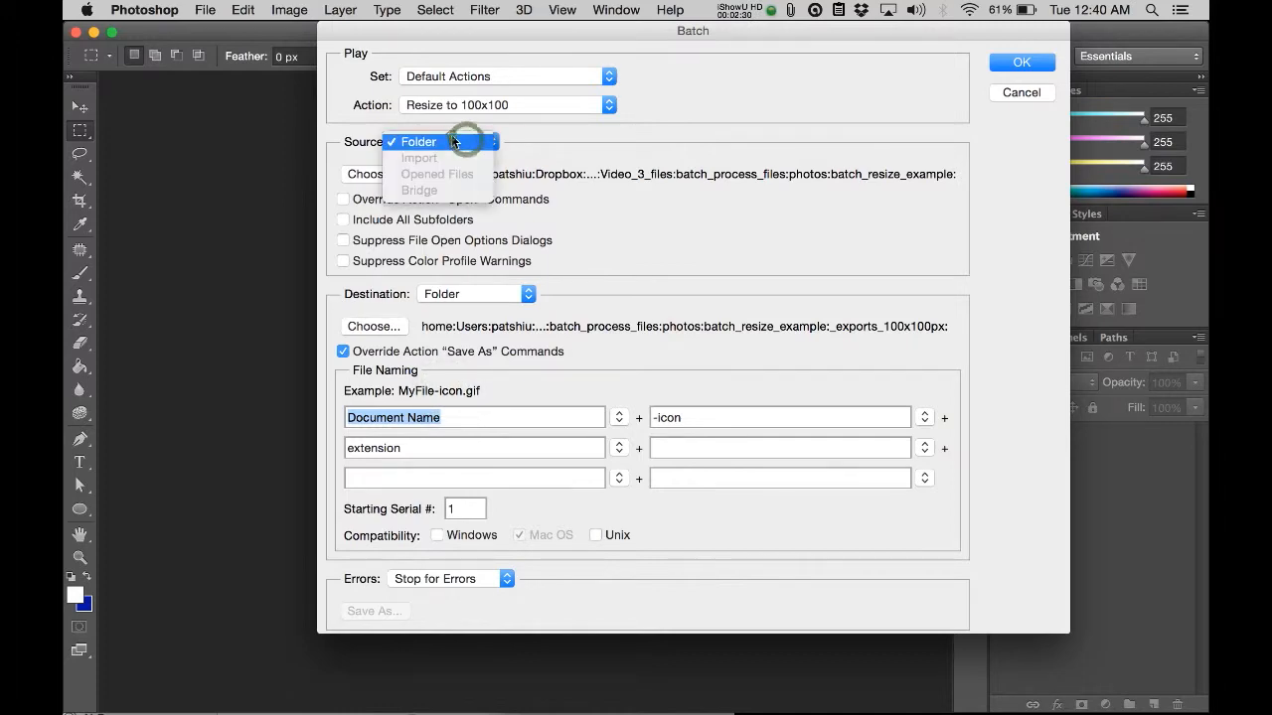
{"action": "left_click", "coordinate": [378, 174]}
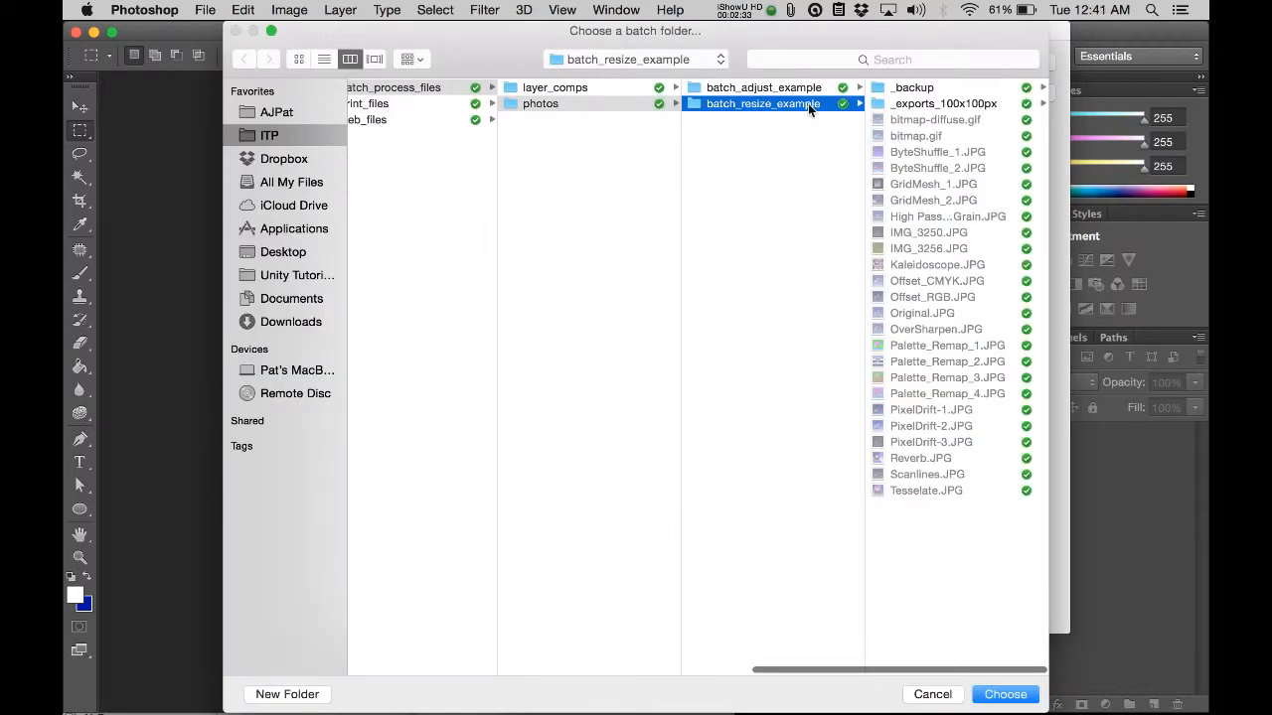
{"action": "left_click", "coordinate": [808, 104]}
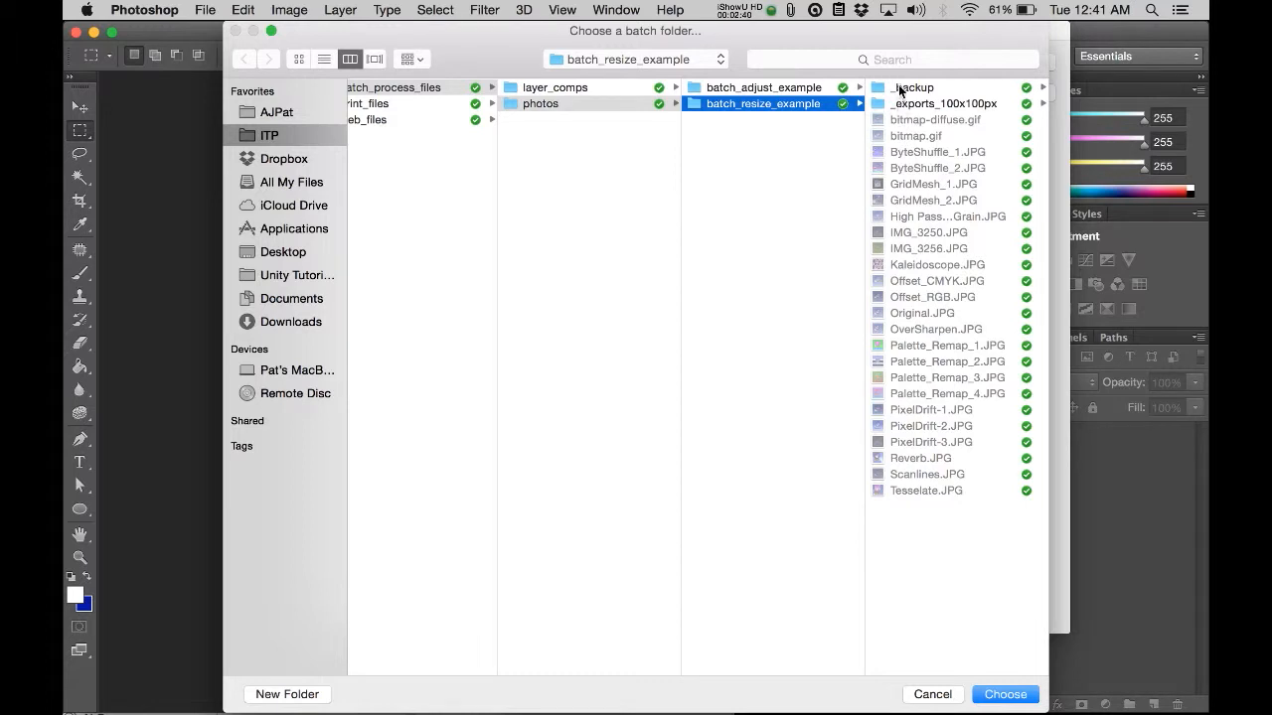
{"action": "left_click", "coordinate": [898, 87]}
{"action": "left_click", "coordinate": [780, 103]}
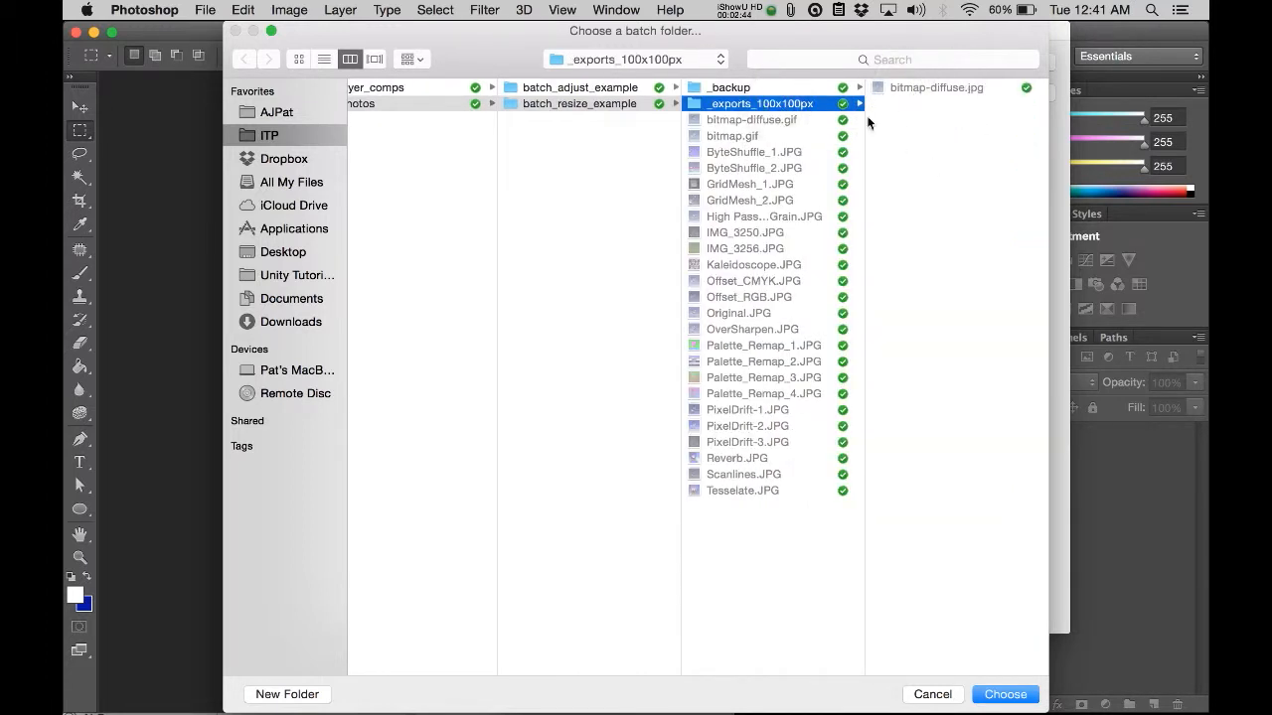
{"action": "left_click", "coordinate": [1020, 700]}
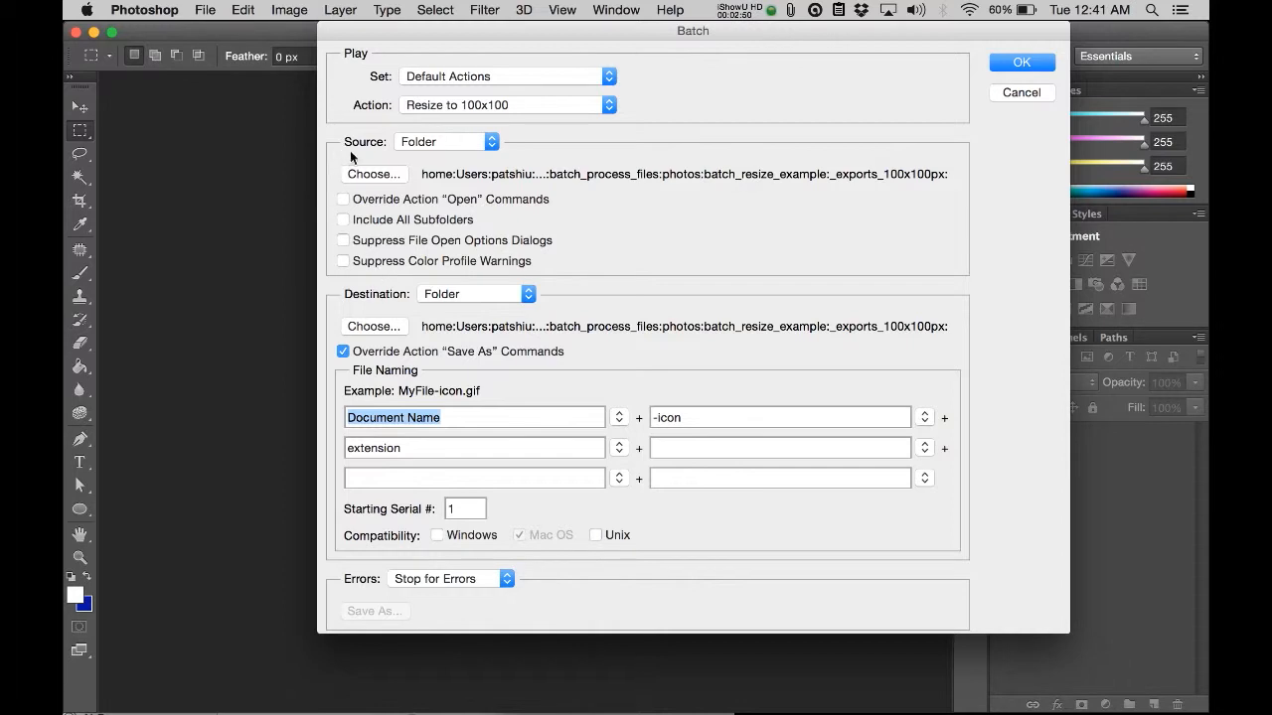
{"action": "left_click", "coordinate": [344, 221]}
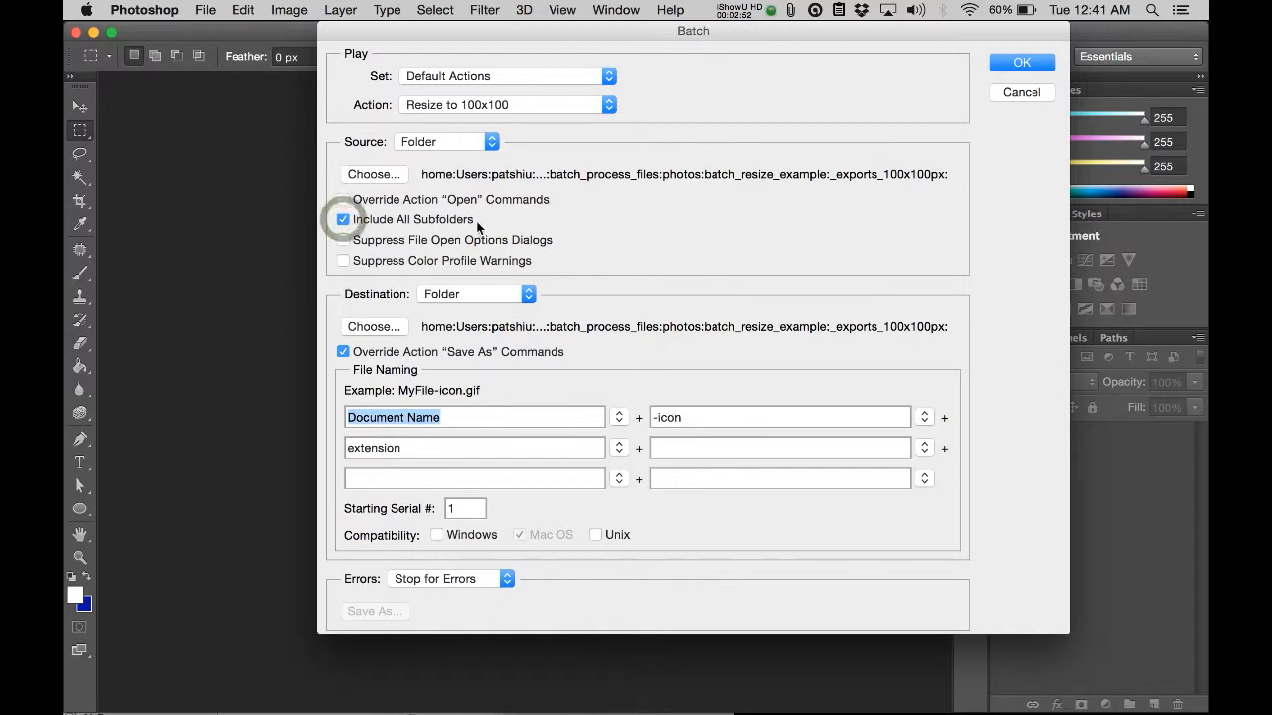
{"action": "left_click", "coordinate": [344, 220]}
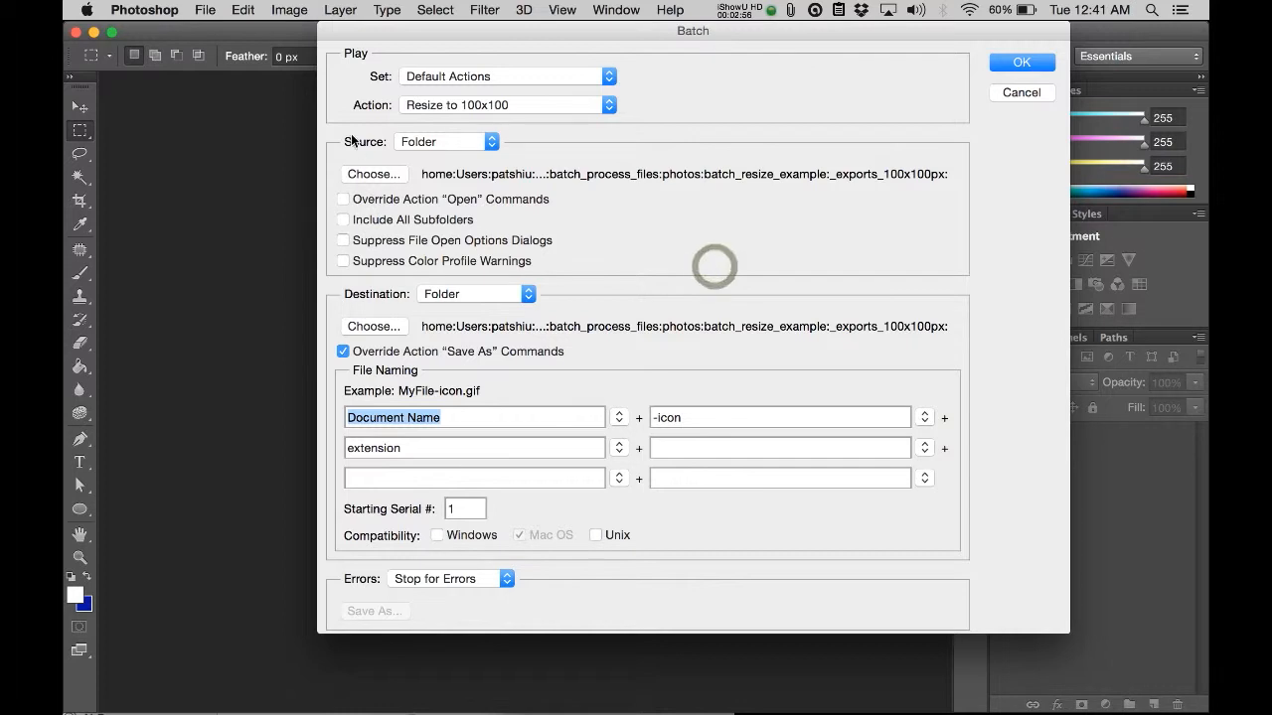
Step: Choose the _exports_100x100px folder as the batch destination and enable Override Action "Save As" Commands
{"action": "left_click", "coordinate": [441, 294]}
{"action": "left_click", "coordinate": [446, 289]}
{"action": "left_click", "coordinate": [374, 326]}
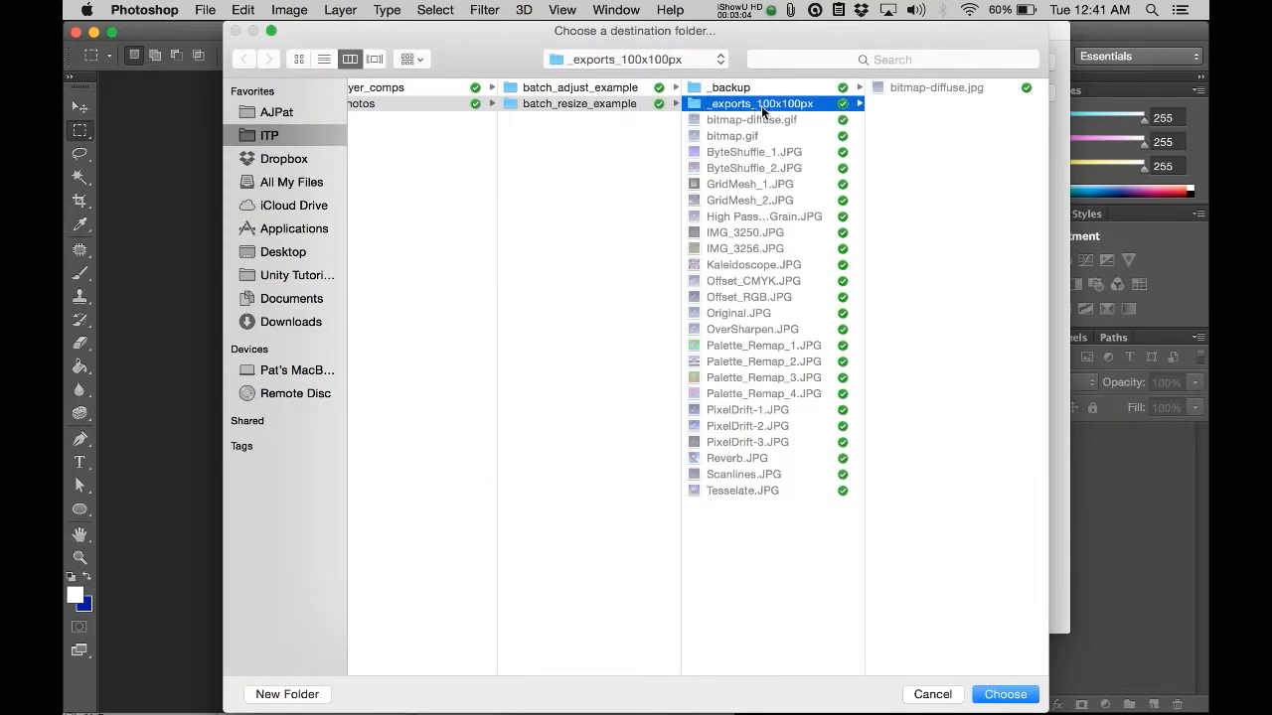
{"action": "left_click", "coordinate": [964, 298]}
{"action": "left_click", "coordinate": [952, 138]}
{"action": "left_click", "coordinate": [822, 103]}
{"action": "key", "text": "Return"}
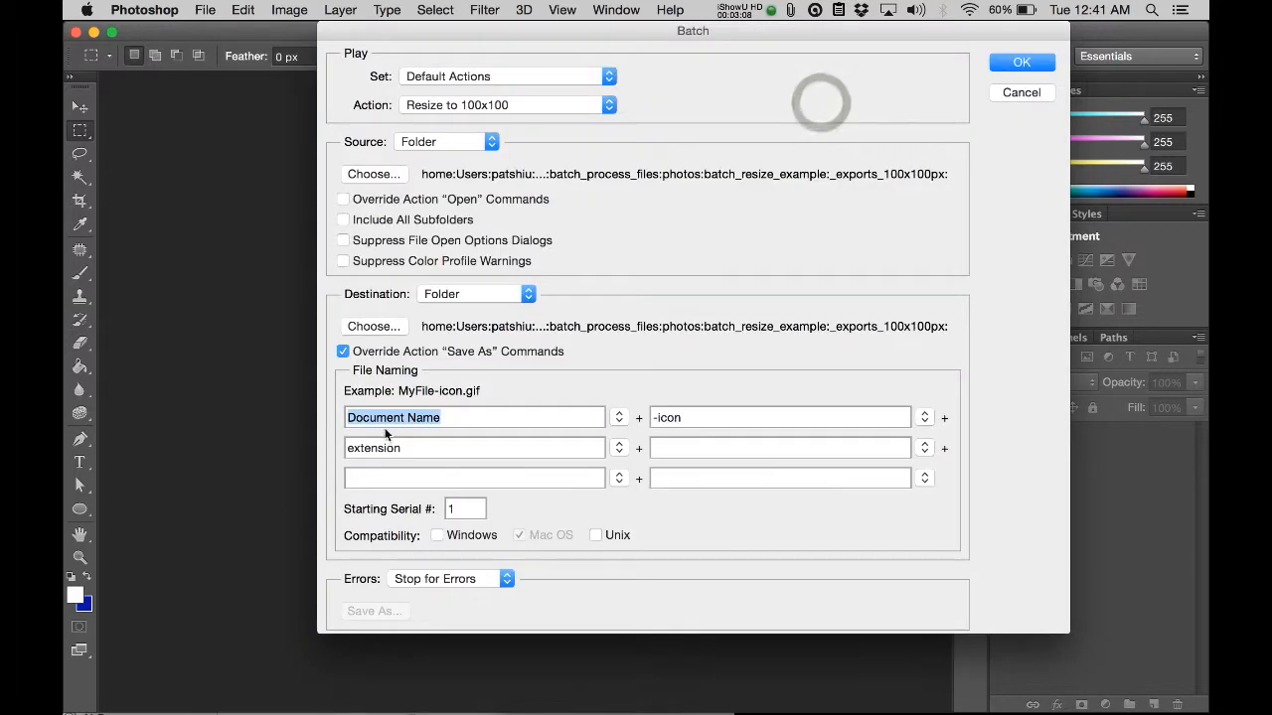
{"action": "left_click", "coordinate": [528, 350]}
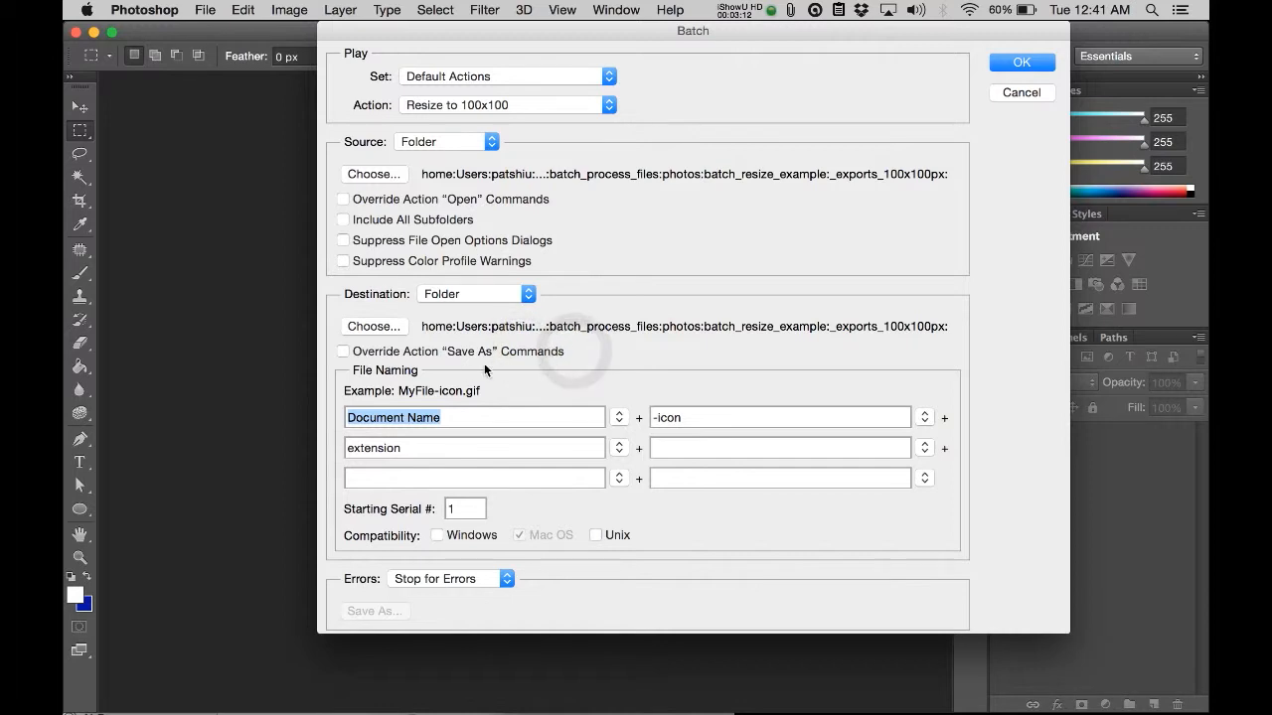
{"action": "left_click", "coordinate": [344, 352]}
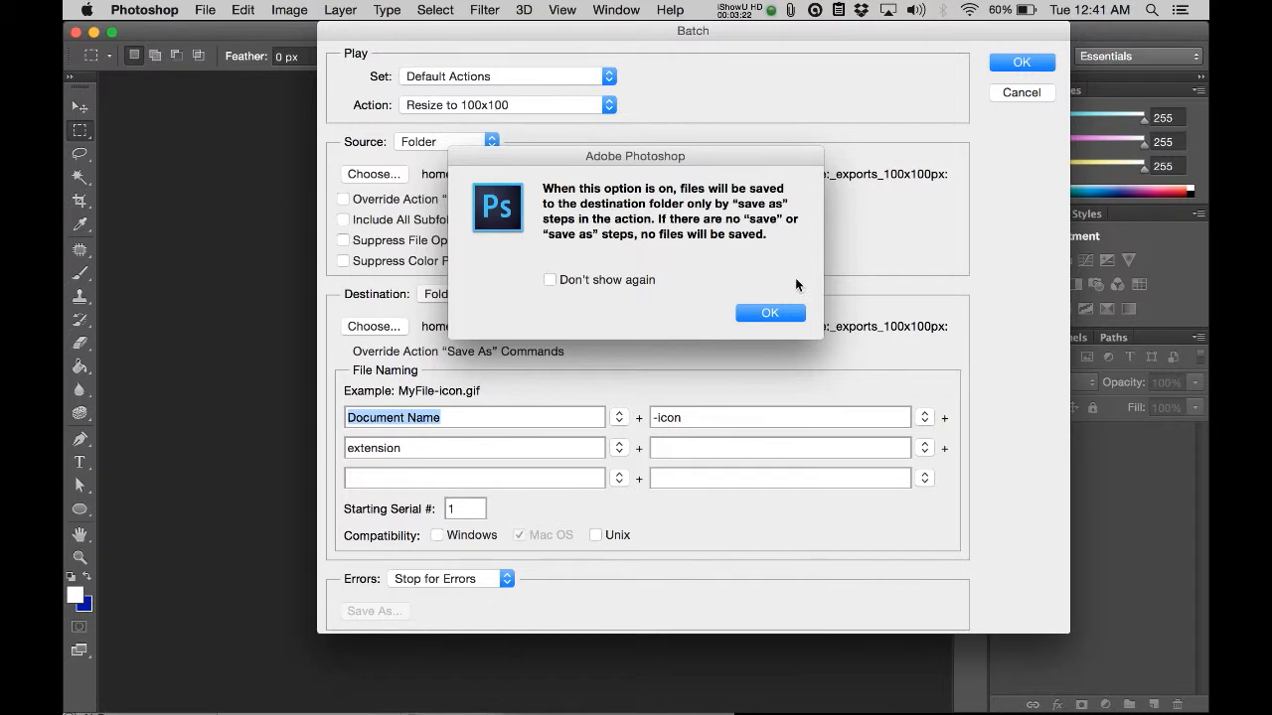
{"action": "left_click", "coordinate": [773, 314]}
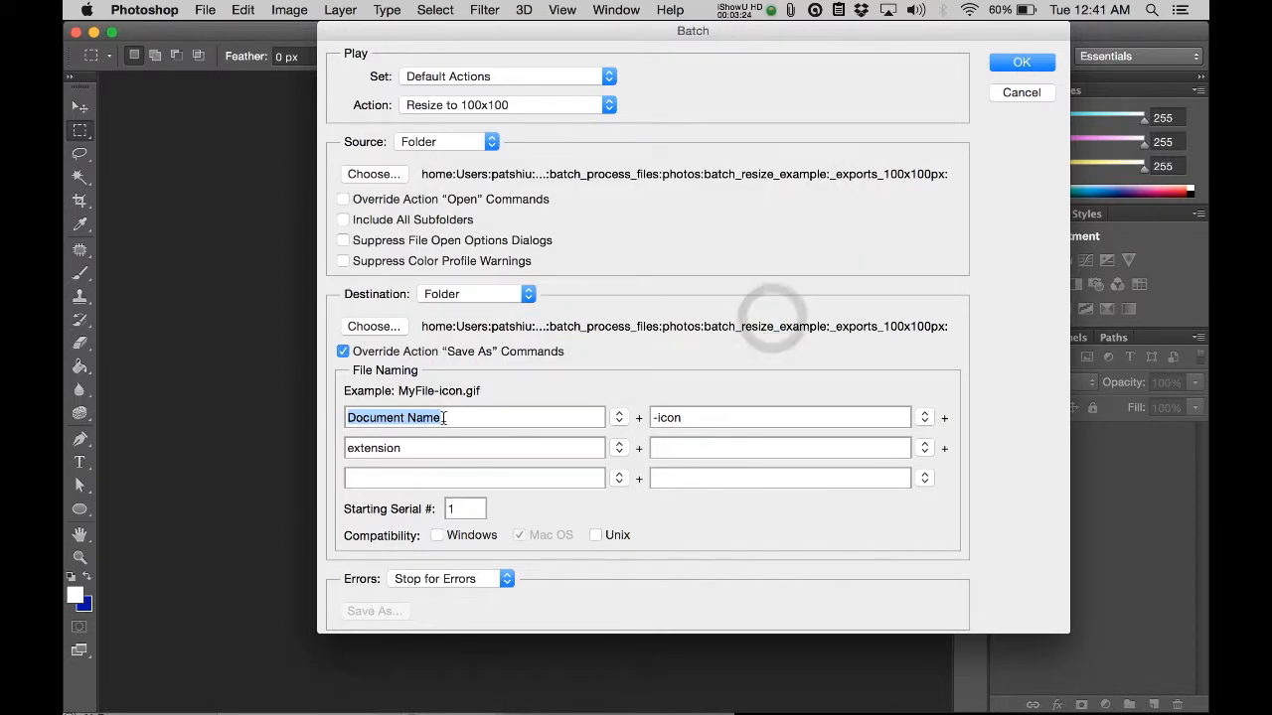
Step: Set the batch file naming to Document Name plus extension, and clear the extra extension entry from the third naming field
{"action": "left_click", "coordinate": [624, 423]}
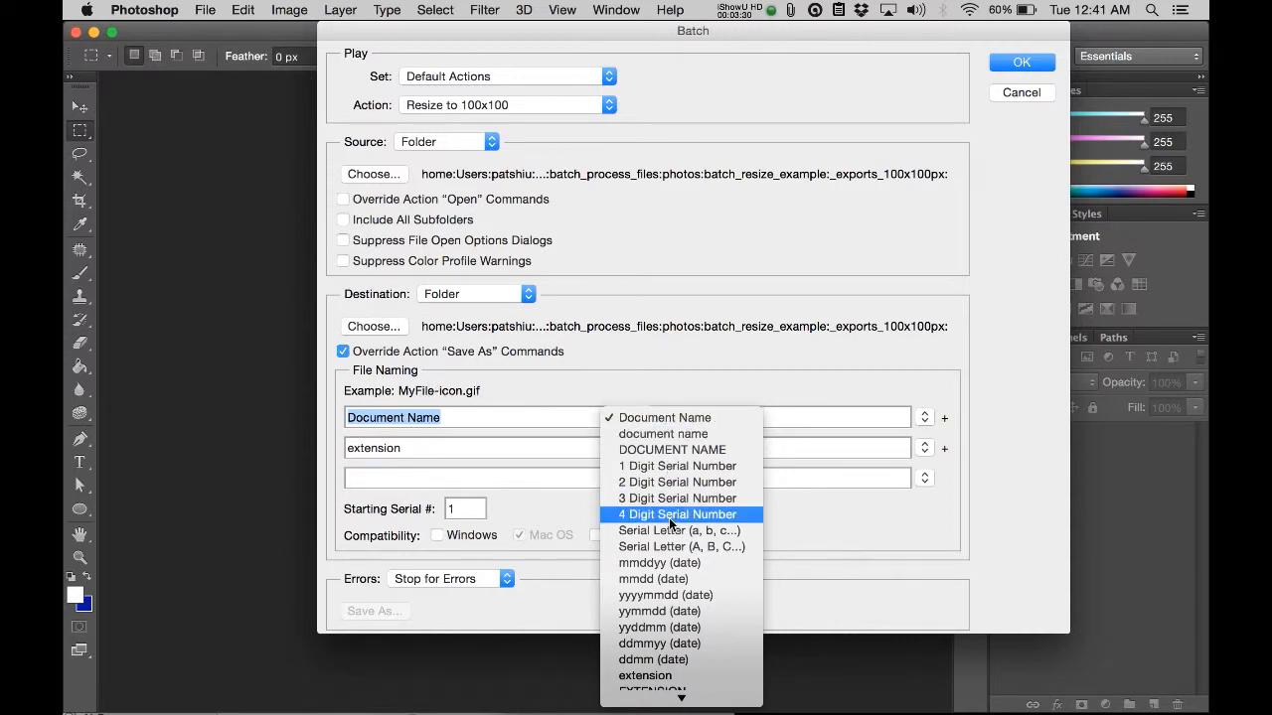
{"action": "left_click", "coordinate": [663, 417]}
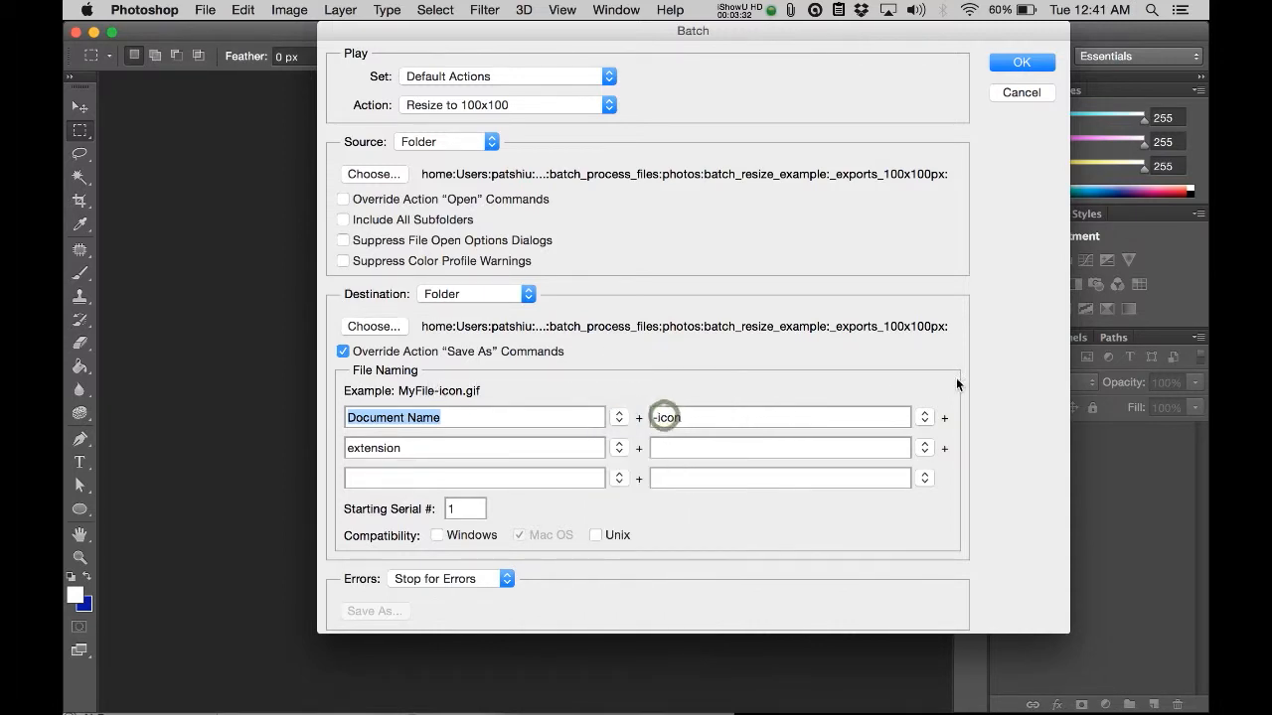
{"action": "left_click", "coordinate": [924, 418]}
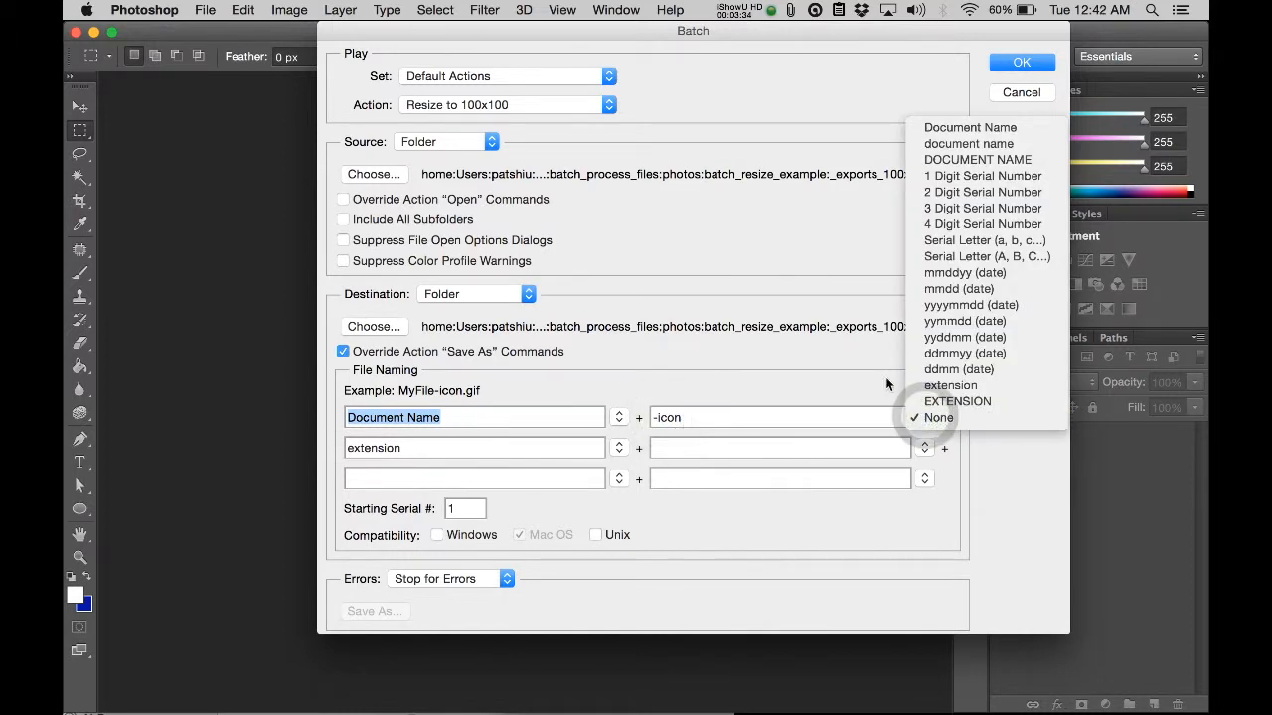
{"action": "left_click", "coordinate": [939, 386]}
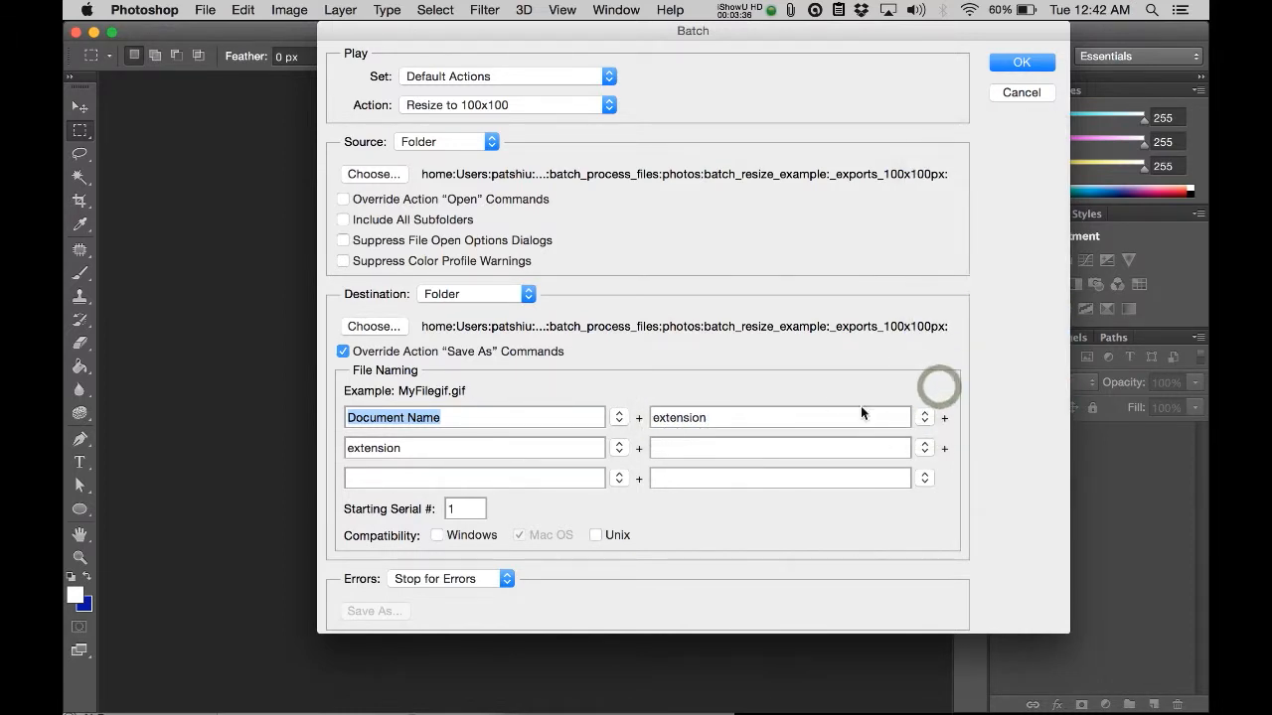
{"action": "left_click", "coordinate": [617, 448]}
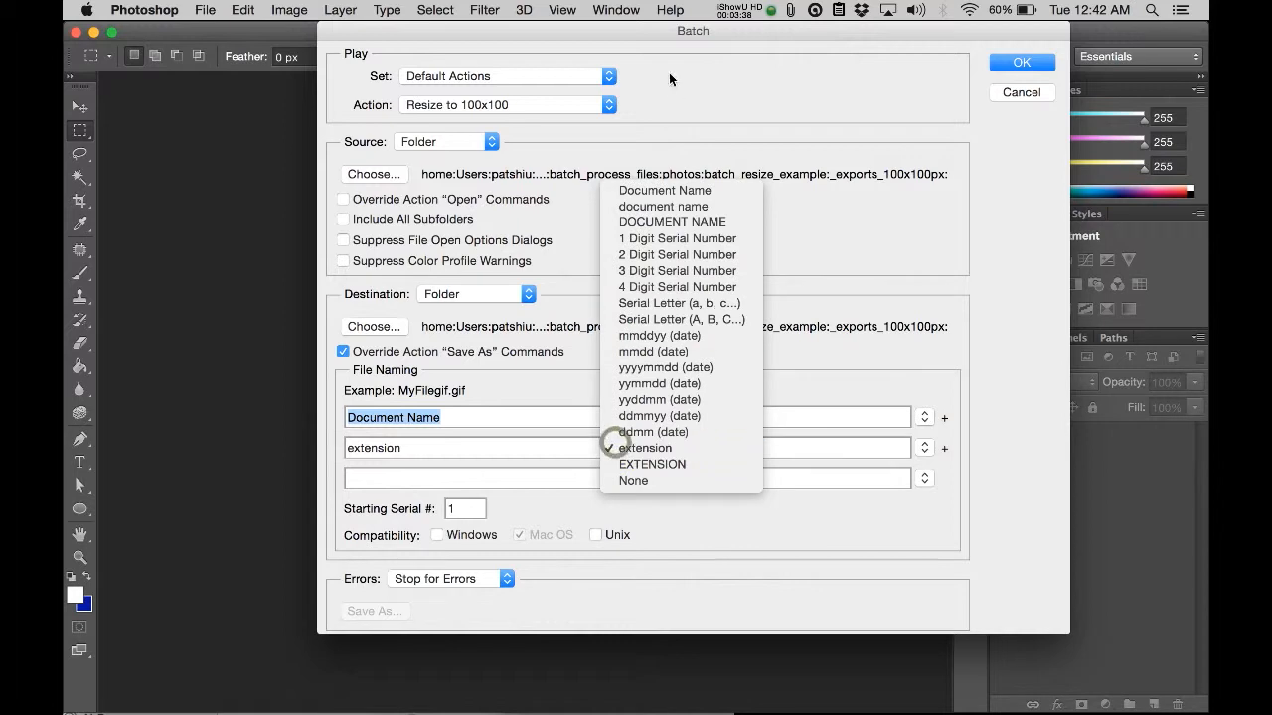
{"action": "left_click", "coordinate": [644, 480]}
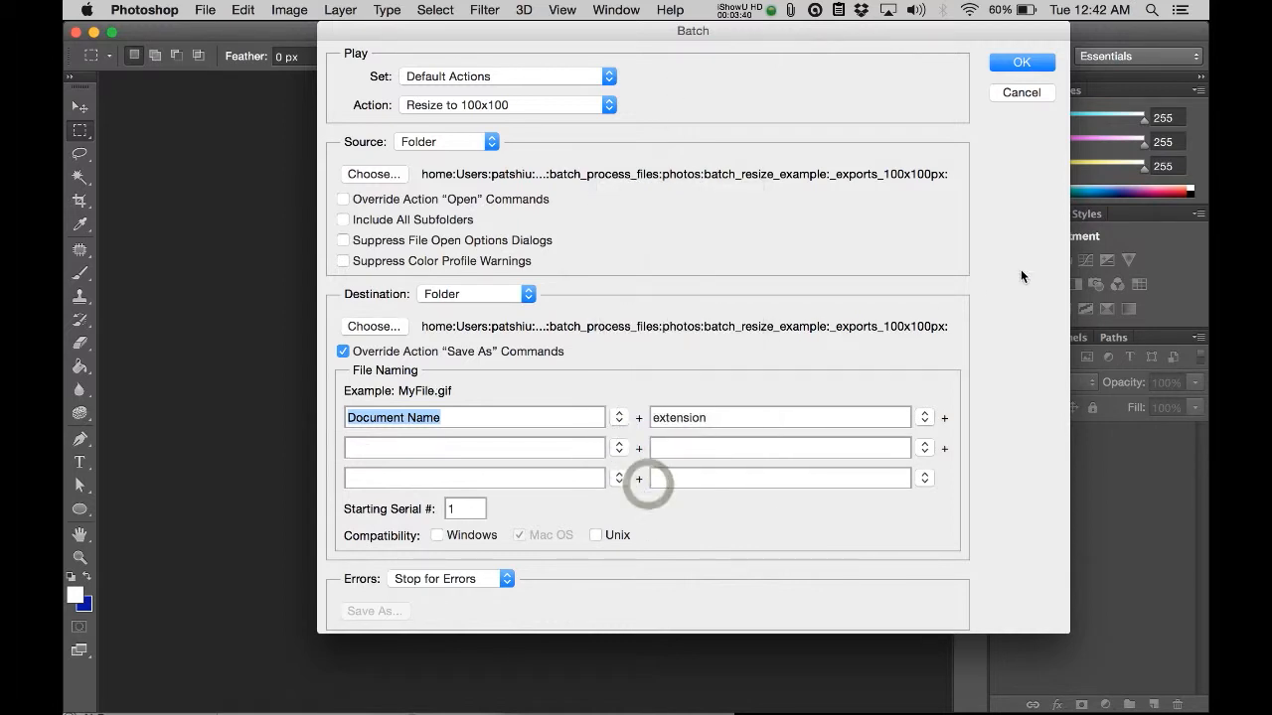
{"action": "left_click", "coordinate": [984, 283]}
{"action": "left_click", "coordinate": [675, 580]}
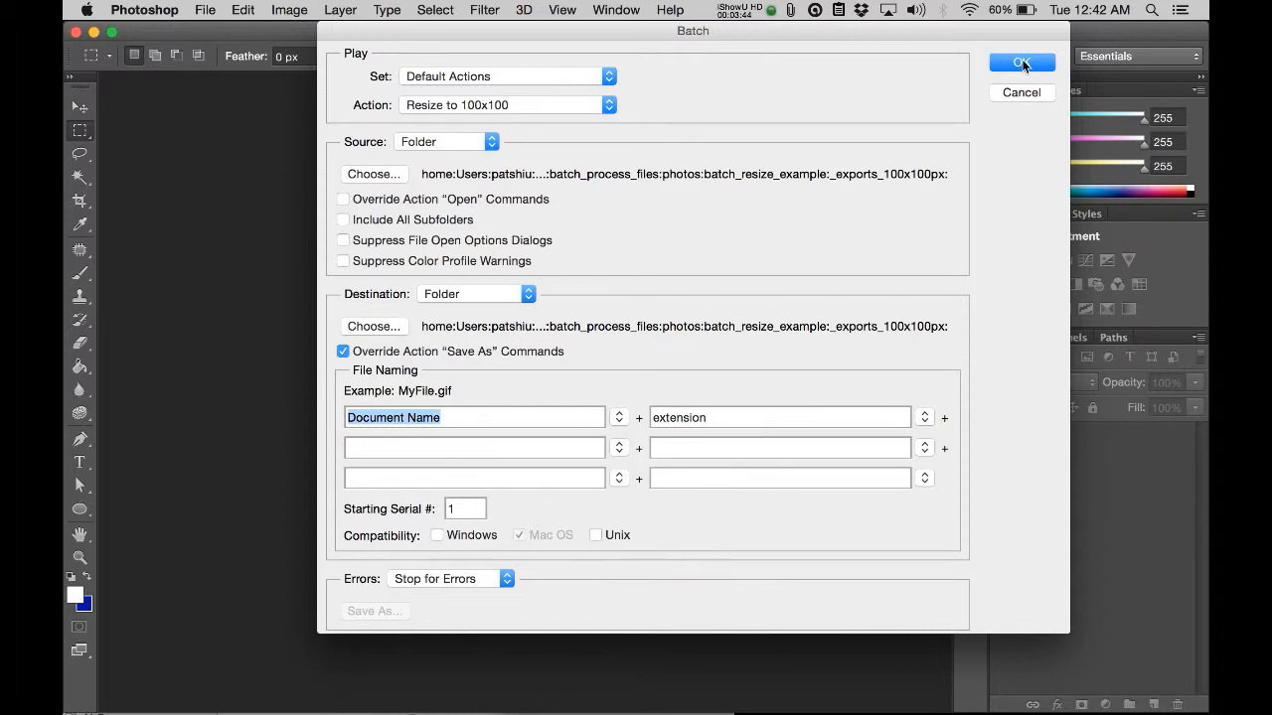
Step: Run the batch and switch to Finder to check the contents of the _exports_100x100px folder
{"action": "left_click", "coordinate": [1022, 63]}
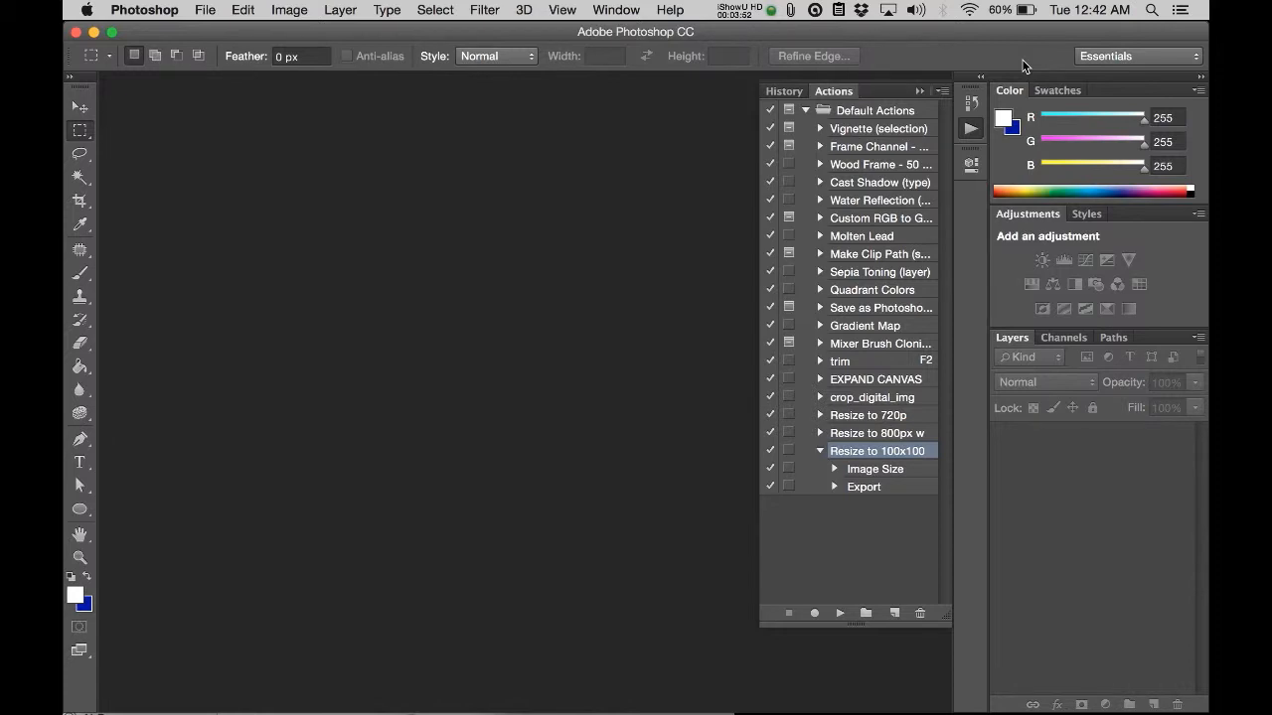
{"action": "left_click", "coordinate": [234, 8]}
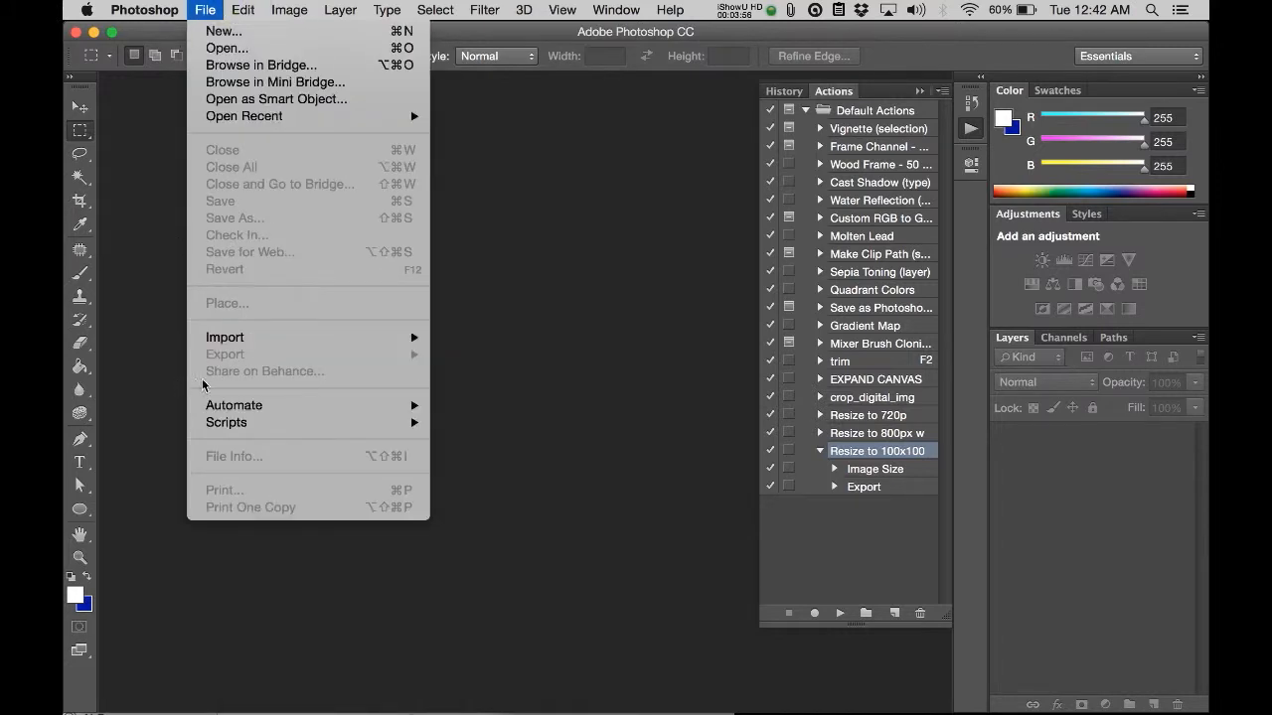
{"action": "left_click", "coordinate": [579, 269]}
{"action": "key", "text": "super+Tab"}
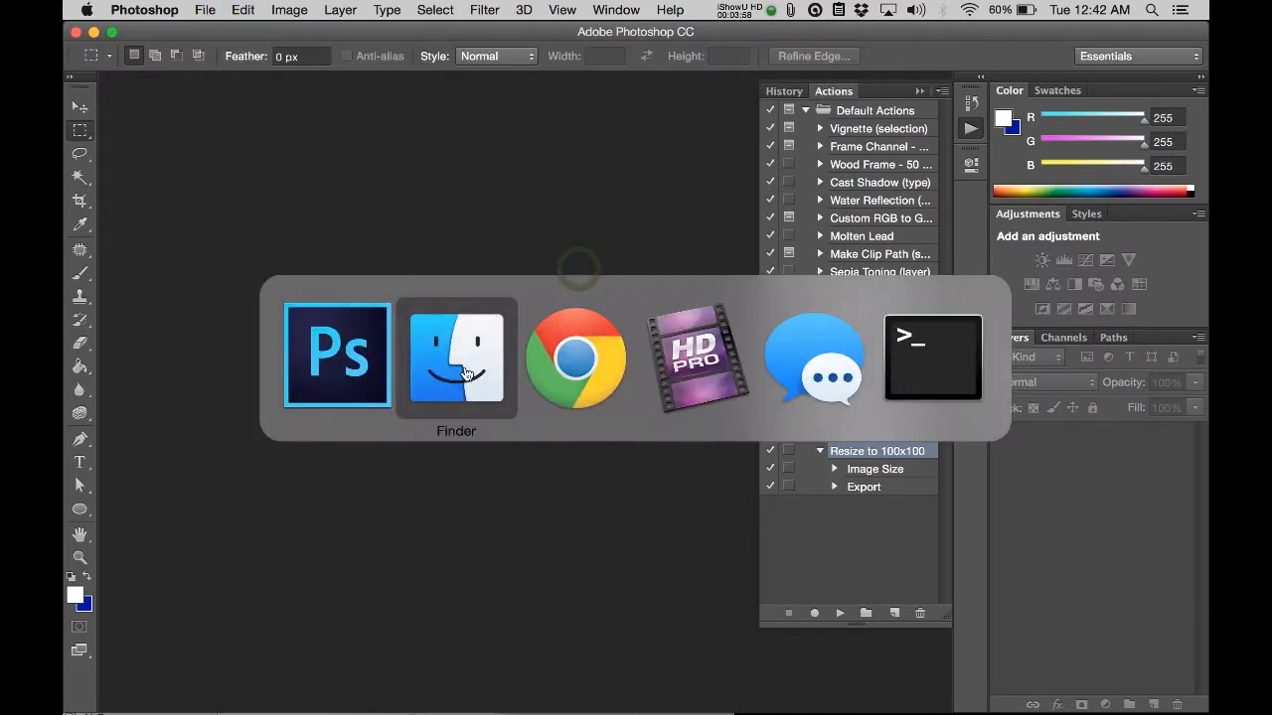
{"action": "left_click", "coordinate": [691, 167]}
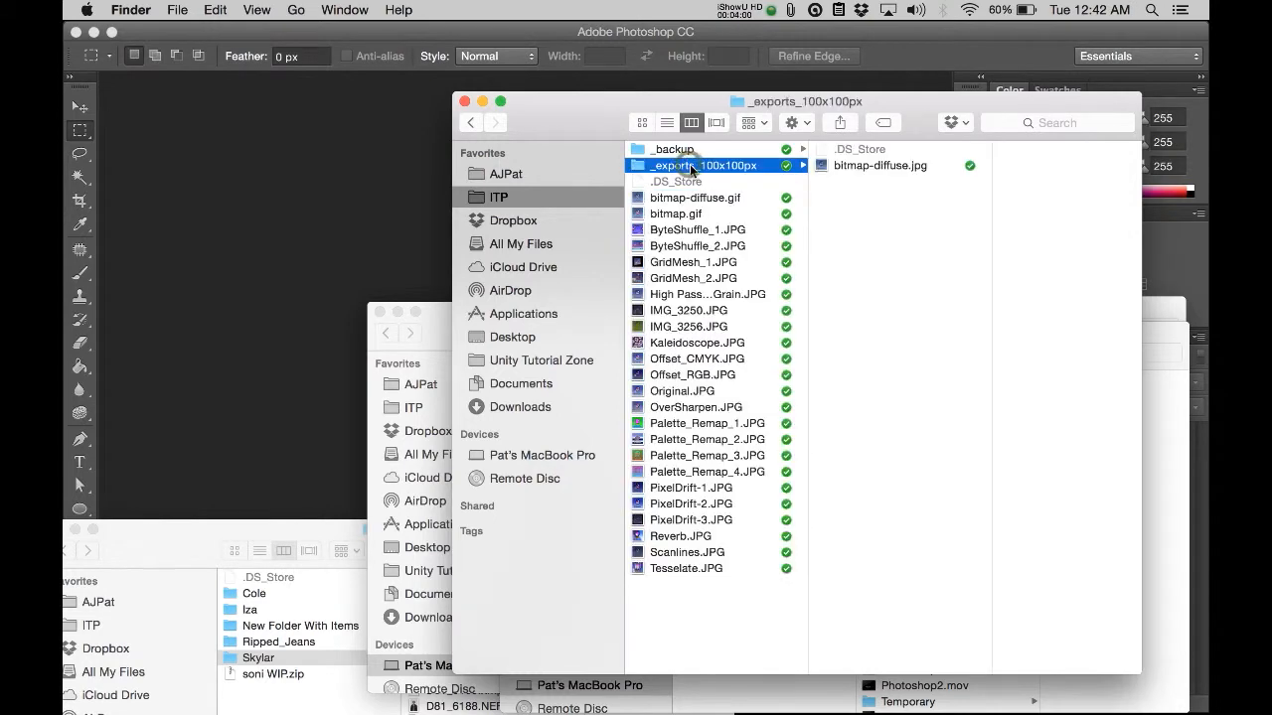
Step: Return to Photoshop, reopen the Batch automation and set its source folder to batch_resize_example
{"action": "left_click", "coordinate": [356, 164]}
{"action": "left_click", "coordinate": [206, 9]}
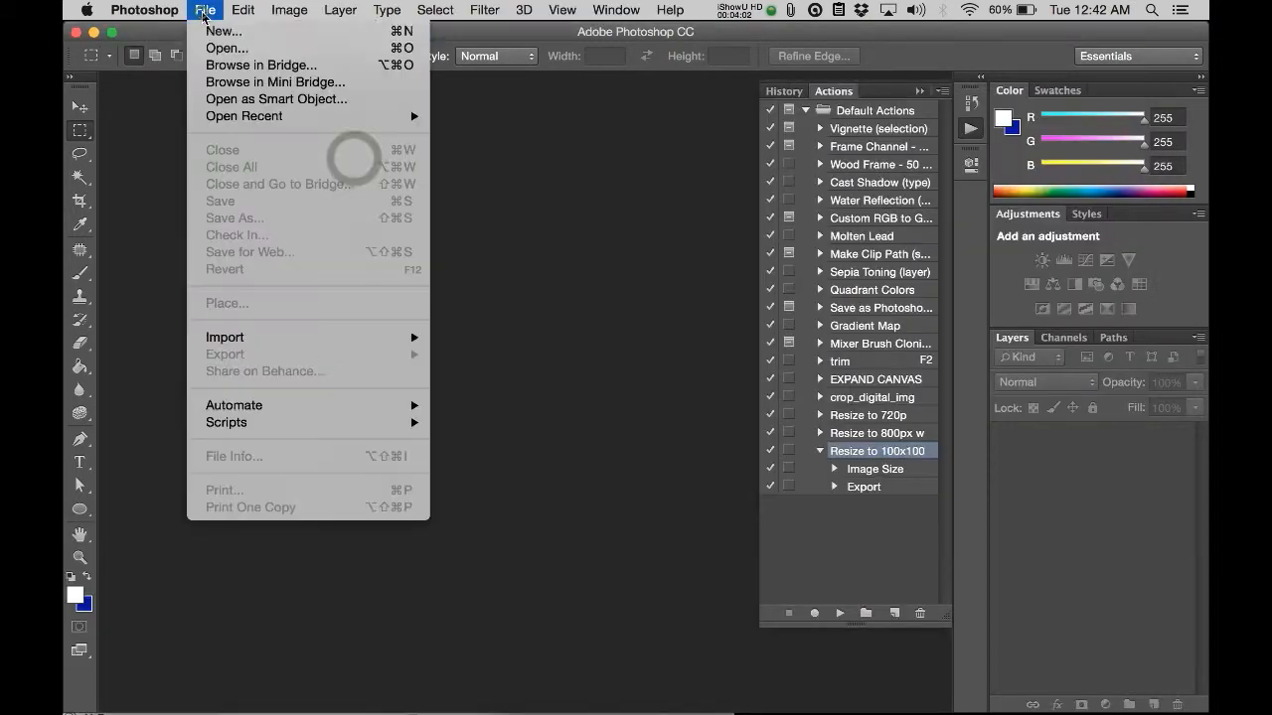
{"action": "mouse_move", "coordinate": [398, 406]}
{"action": "left_click", "coordinate": [485, 405]}
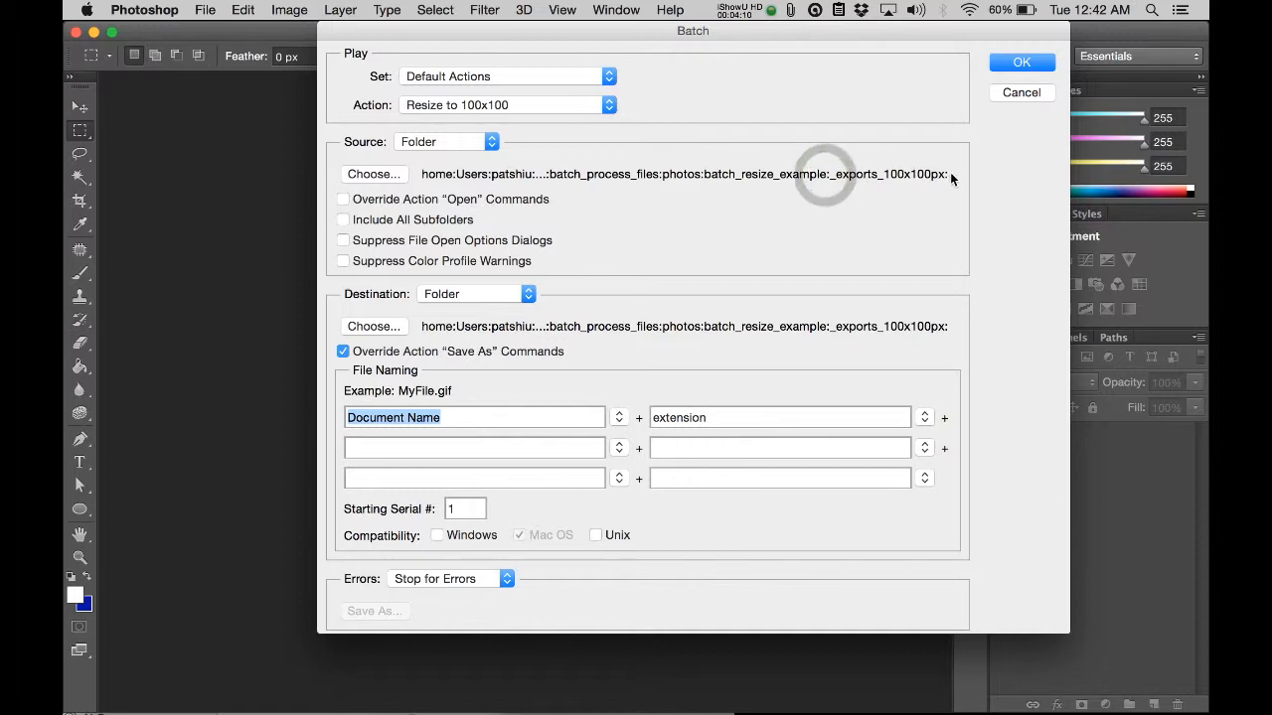
{"action": "left_click", "coordinate": [373, 174]}
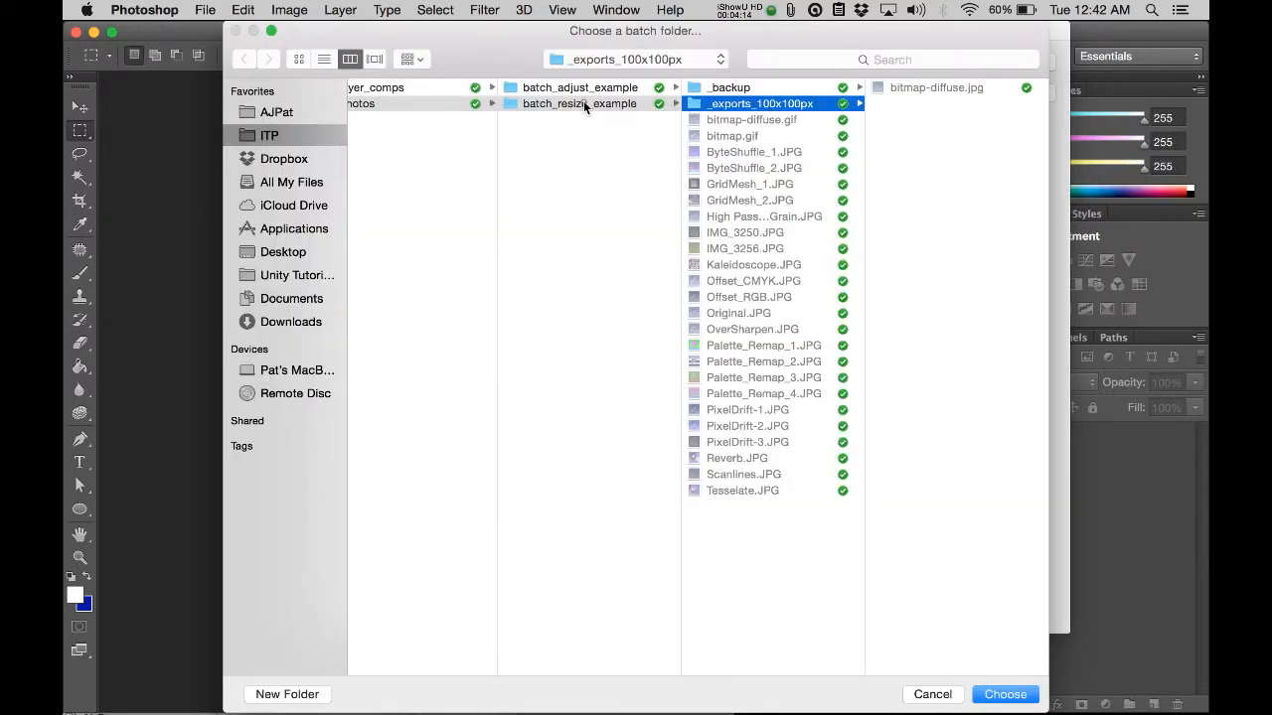
{"action": "left_click", "coordinate": [583, 101]}
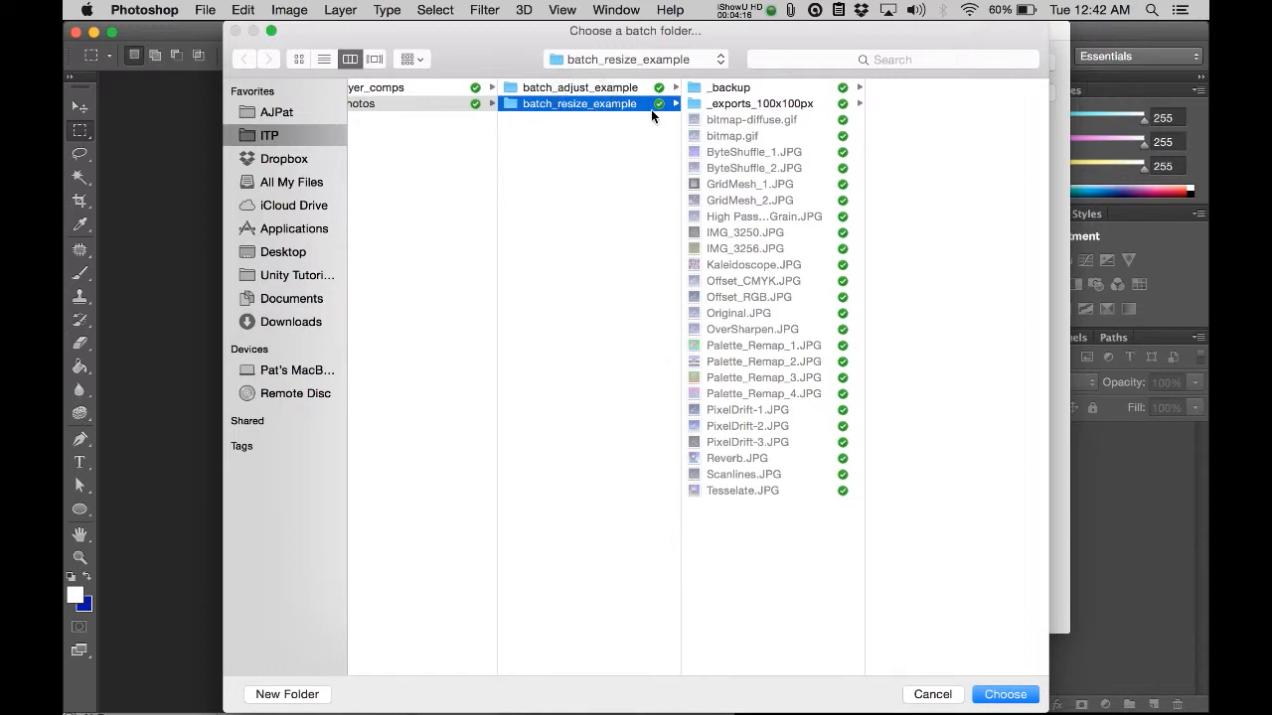
{"action": "left_click", "coordinate": [1003, 696]}
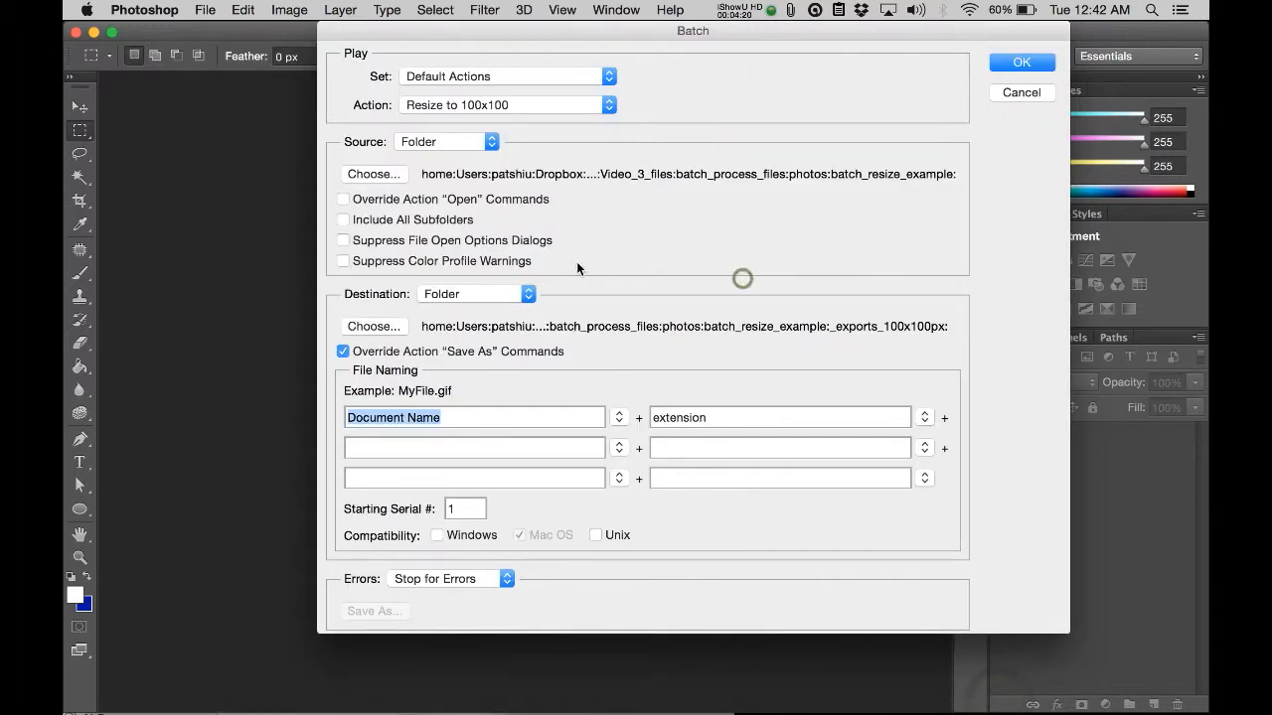
Step: Keep _exports_100x100px as the destination folder and run the Resize to 100x100 batch
{"action": "left_click", "coordinate": [530, 295]}
{"action": "left_click", "coordinate": [392, 327]}
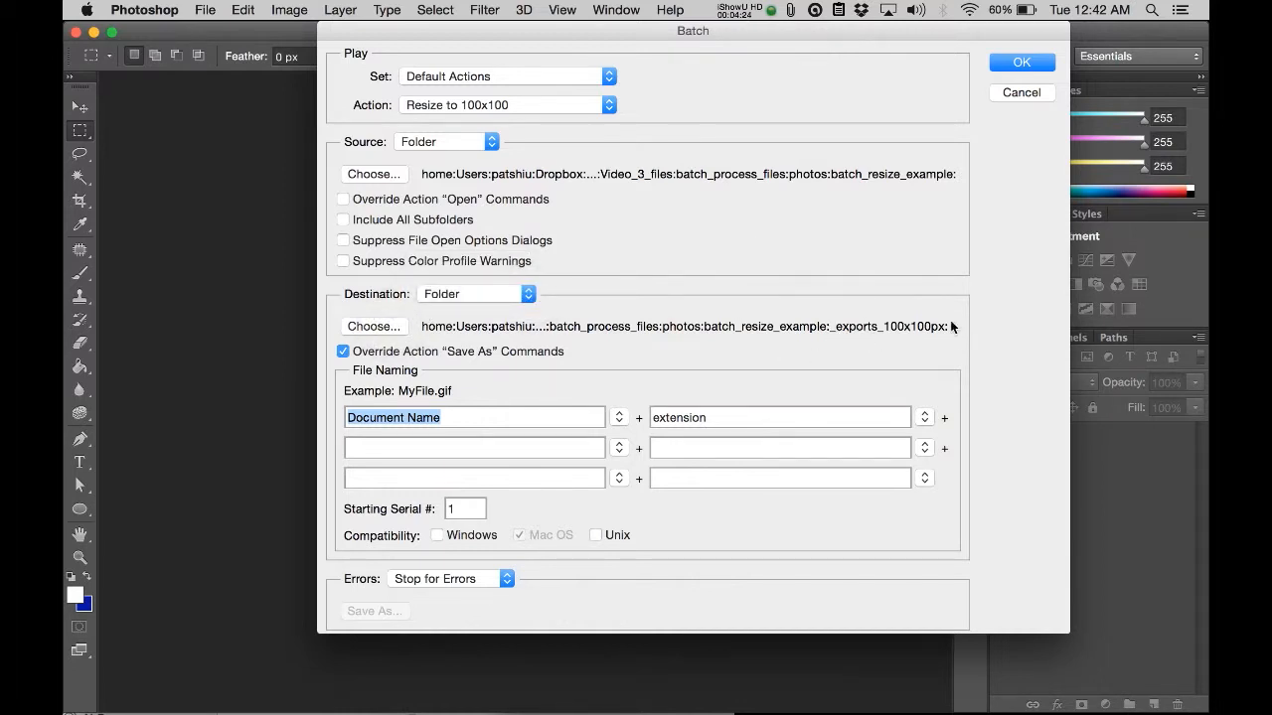
{"action": "left_click", "coordinate": [1001, 63]}
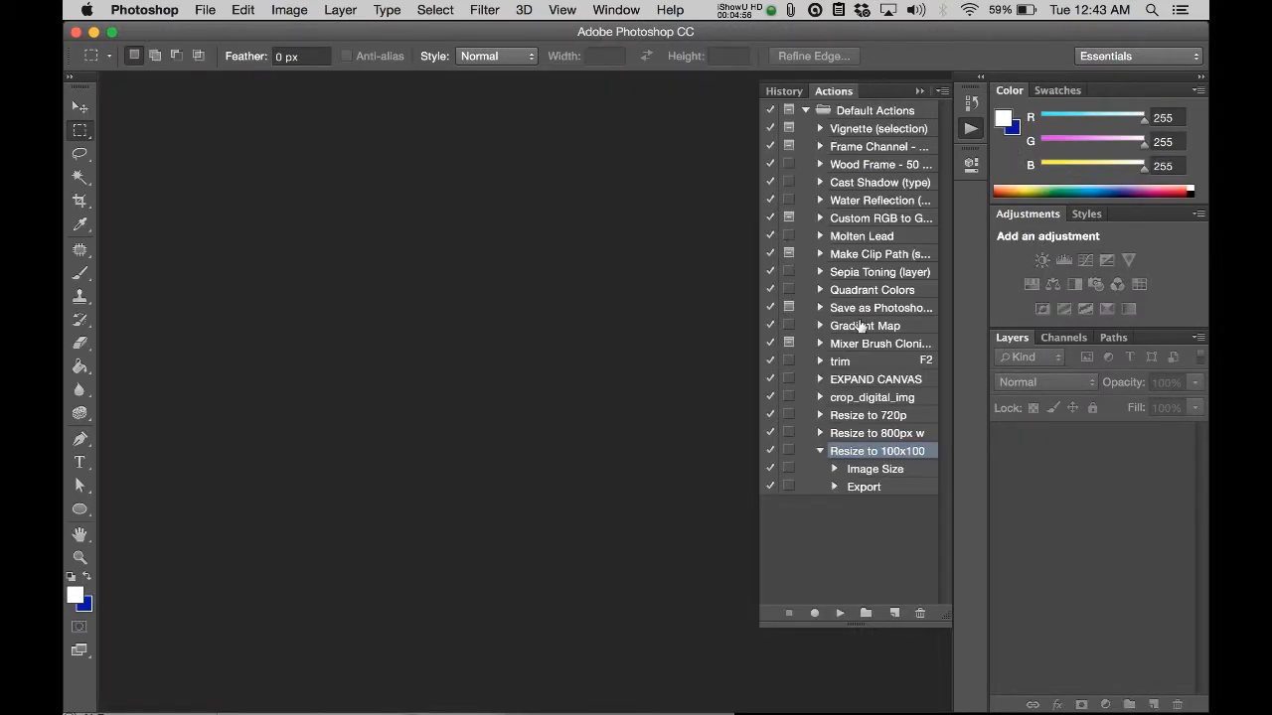
Step: Switch to Finder and preview the exported images in _exports_100x100px, starting from bitmap-diffuse.jpg
{"action": "key", "text": "super+Tab"}
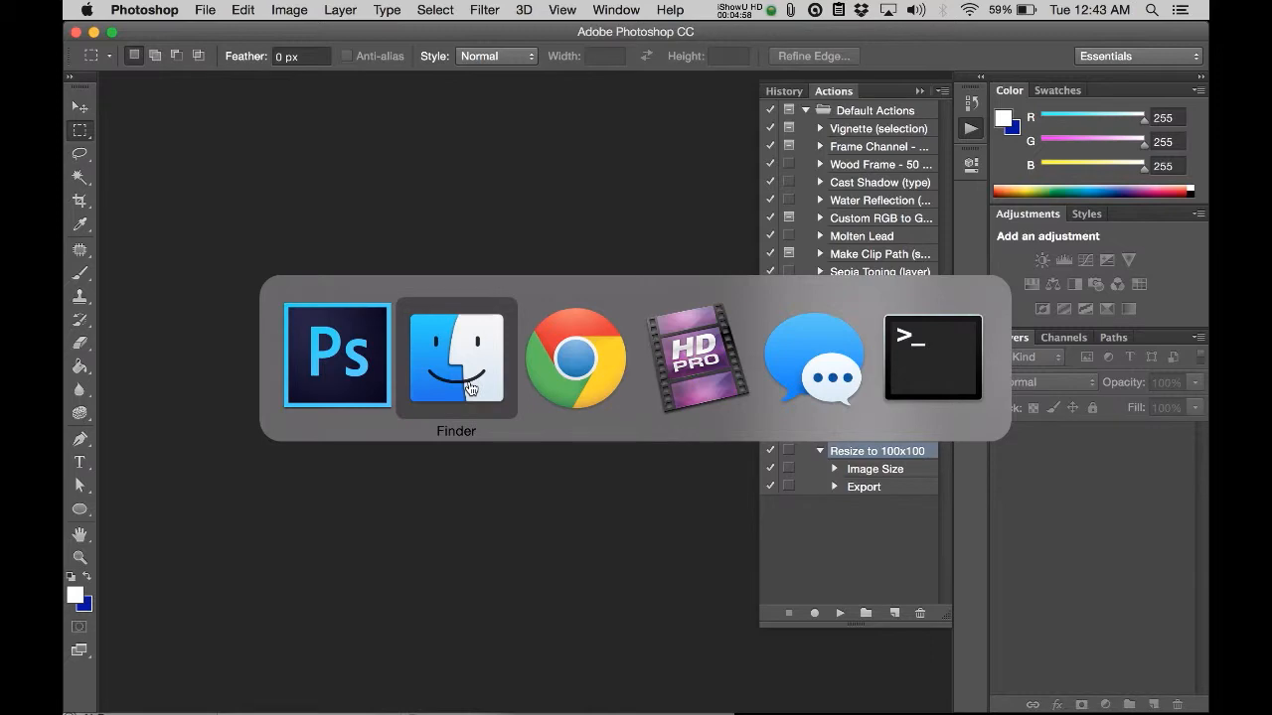
{"action": "left_click", "coordinate": [462, 385]}
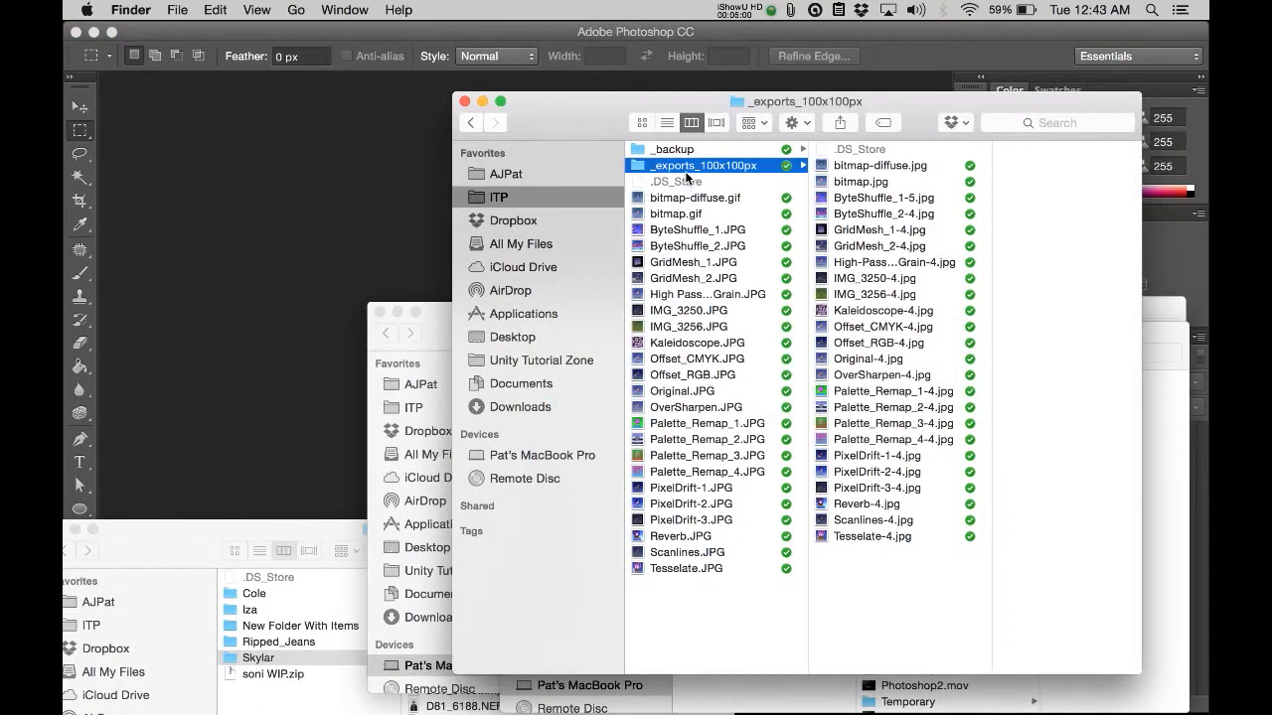
{"action": "left_click", "coordinate": [838, 165]}
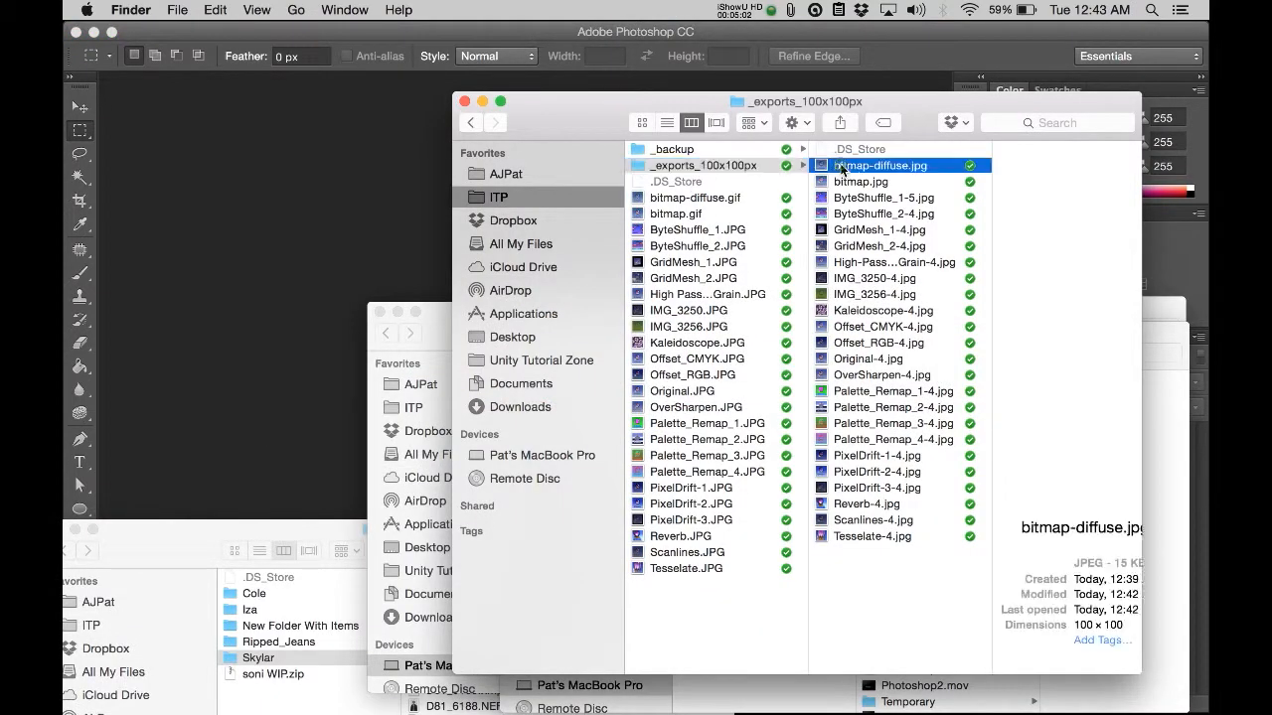
{"action": "key", "text": "space"}
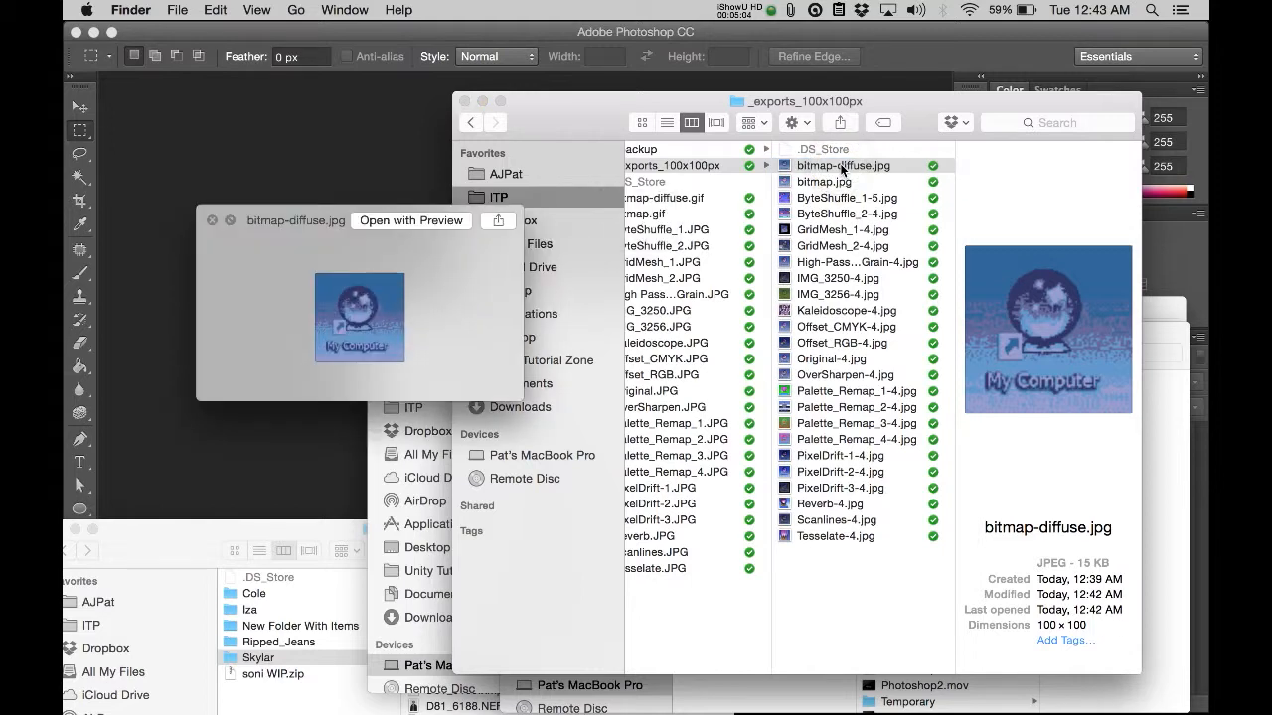
{"action": "key", "text": "Down"}
{"action": "key", "text": "Down"}
{"action": "key", "text": "Down"}
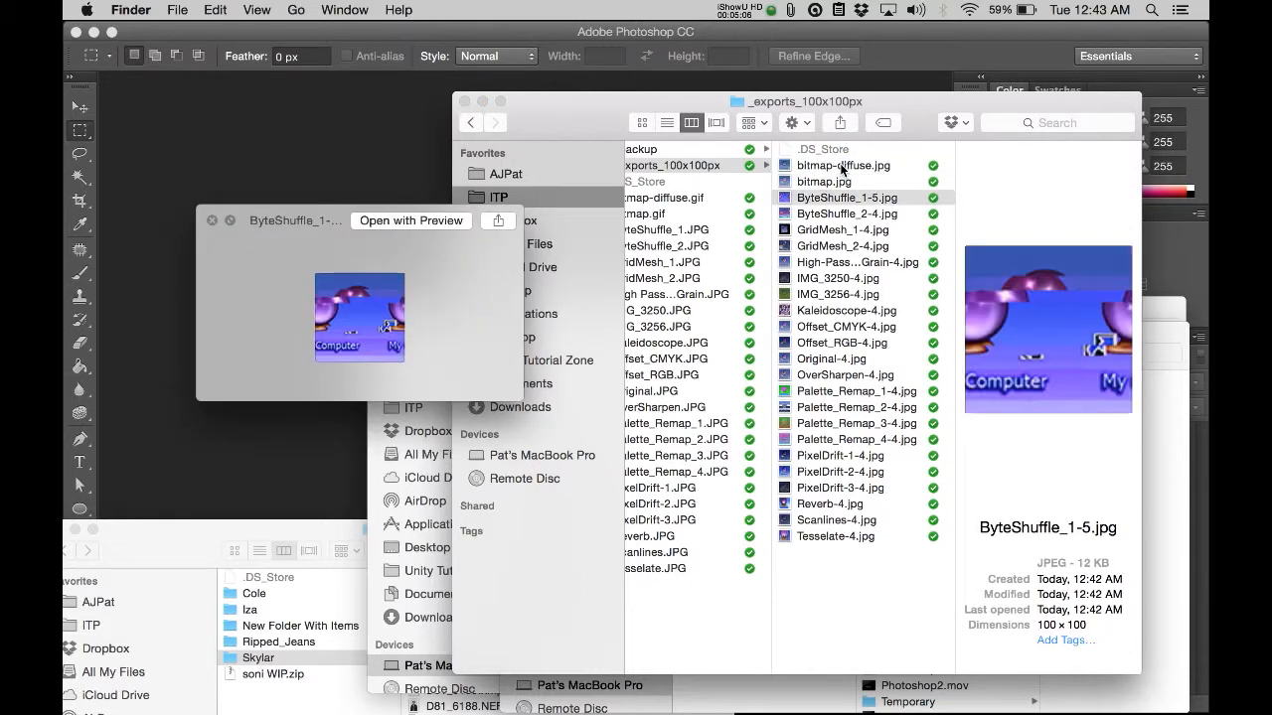
Step: Preview the exported images in _exports_100x100px one after another, from ByteShuffle_1-5.jpg through Palette_Remap_2-4.jpg
{"action": "key", "text": "Down"}
{"action": "key", "text": "Down"}
{"action": "key", "text": "Down"}
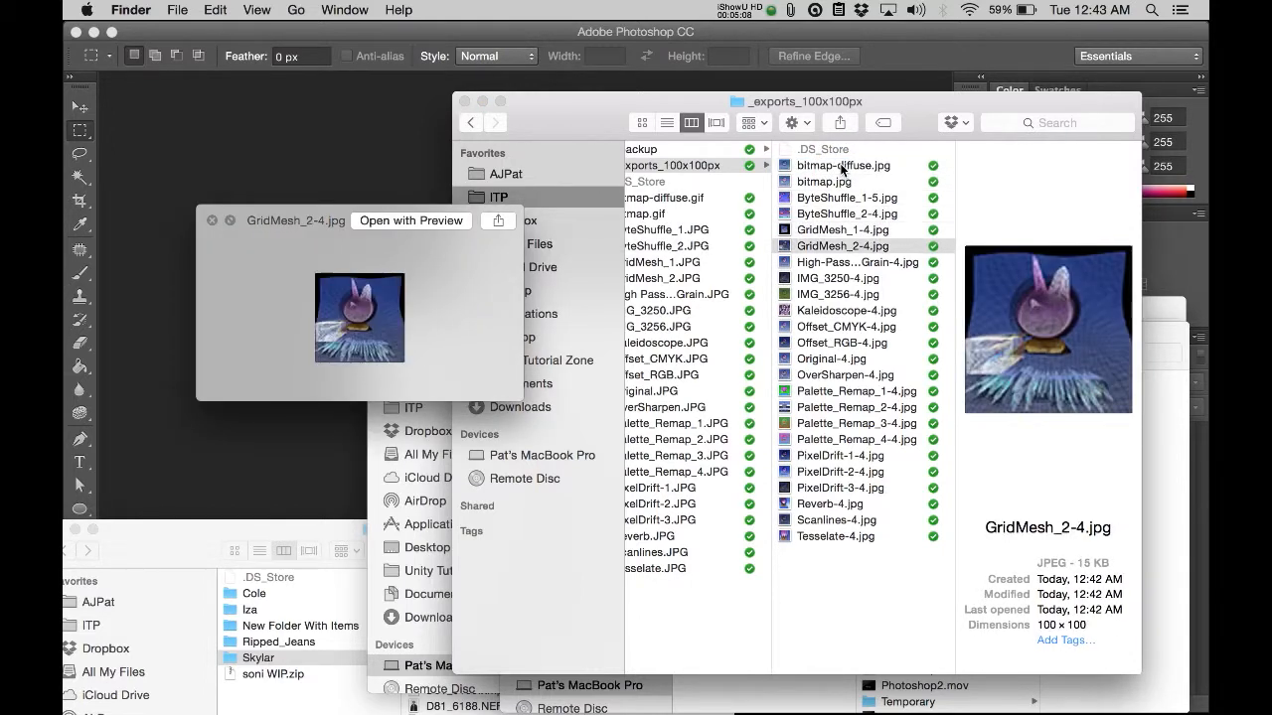
{"action": "key", "text": "Down"}
{"action": "key", "text": "Down"}
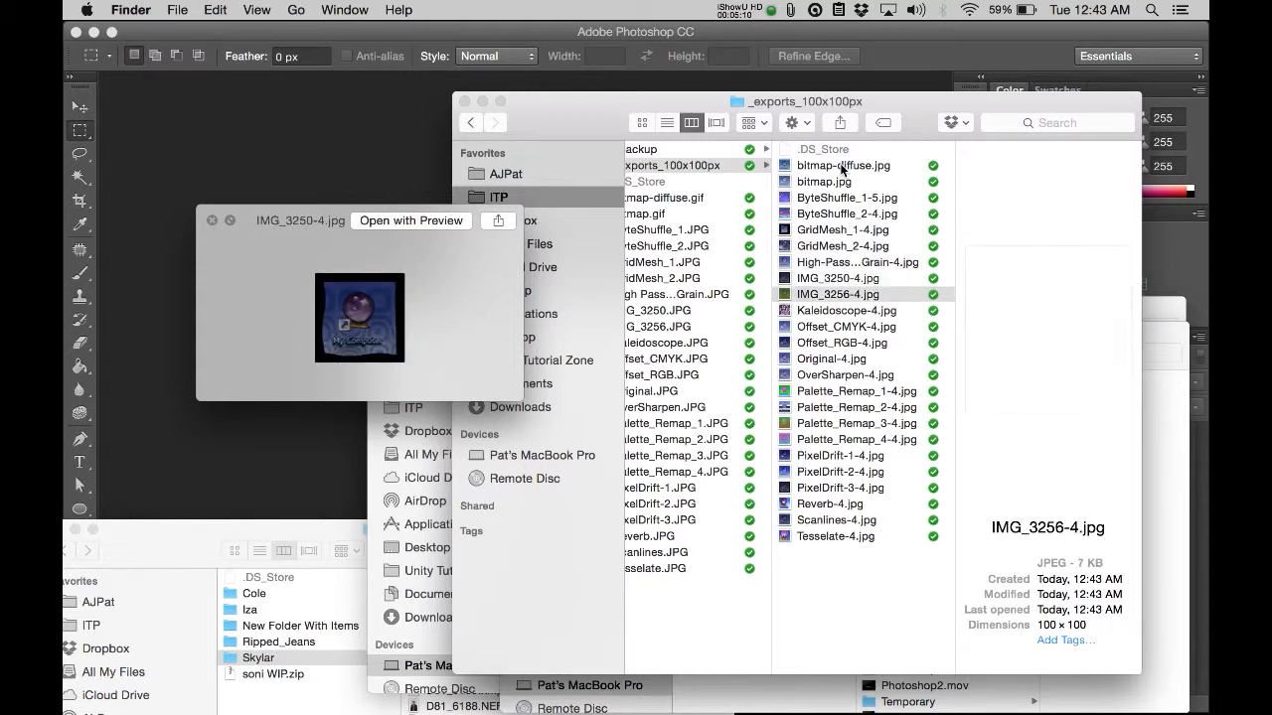
{"action": "key", "text": "Down"}
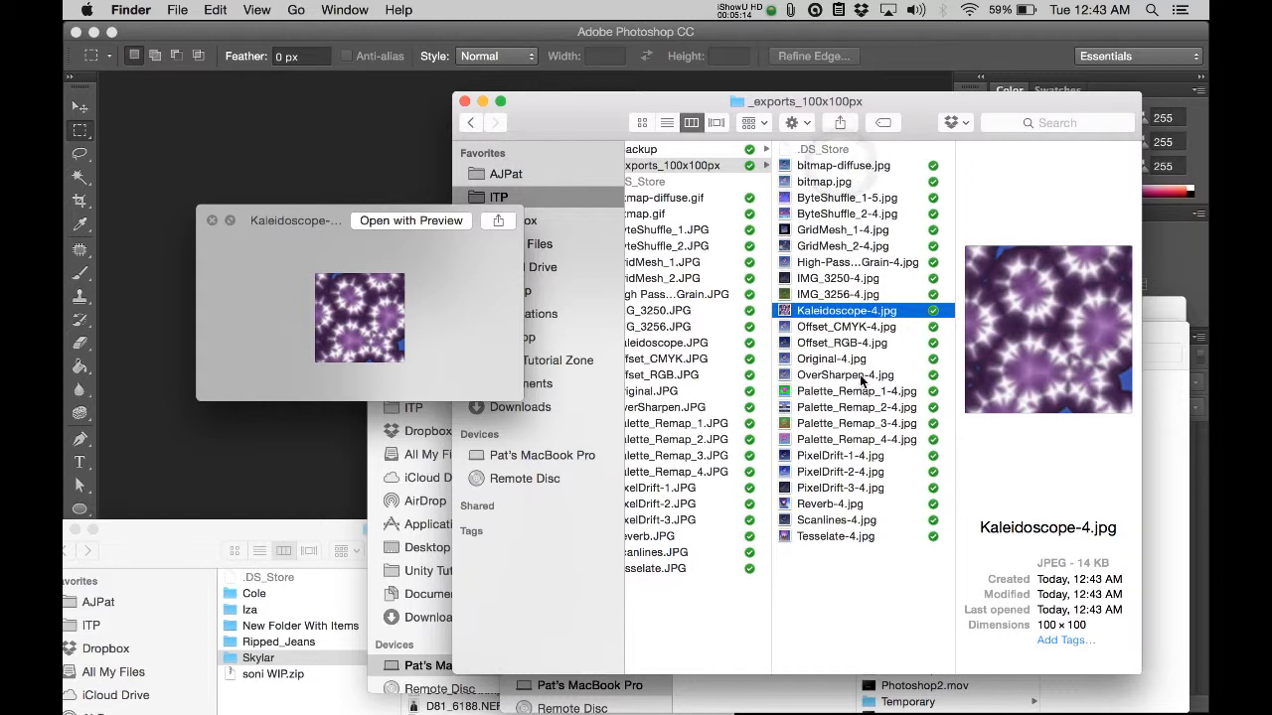
{"action": "key", "text": "Down"}
{"action": "key", "text": "Down"}
{"action": "key", "text": "Down"}
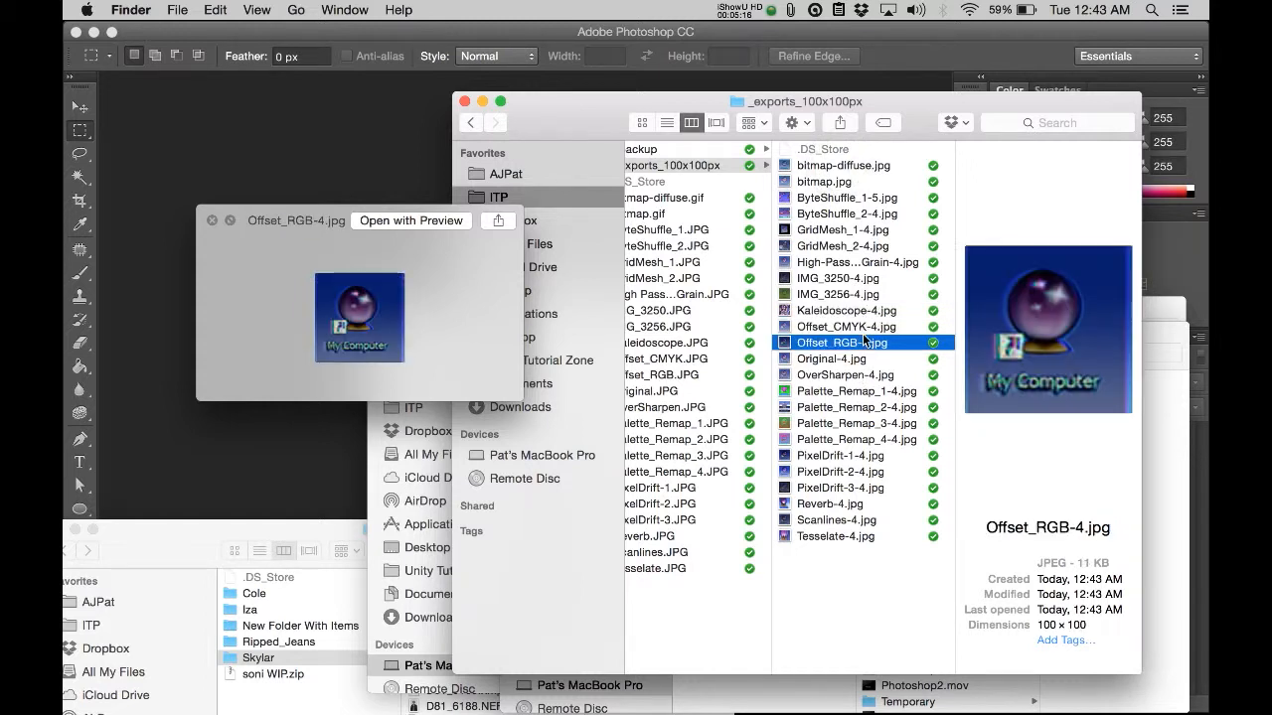
{"action": "key", "text": "Down"}
{"action": "key", "text": "Down"}
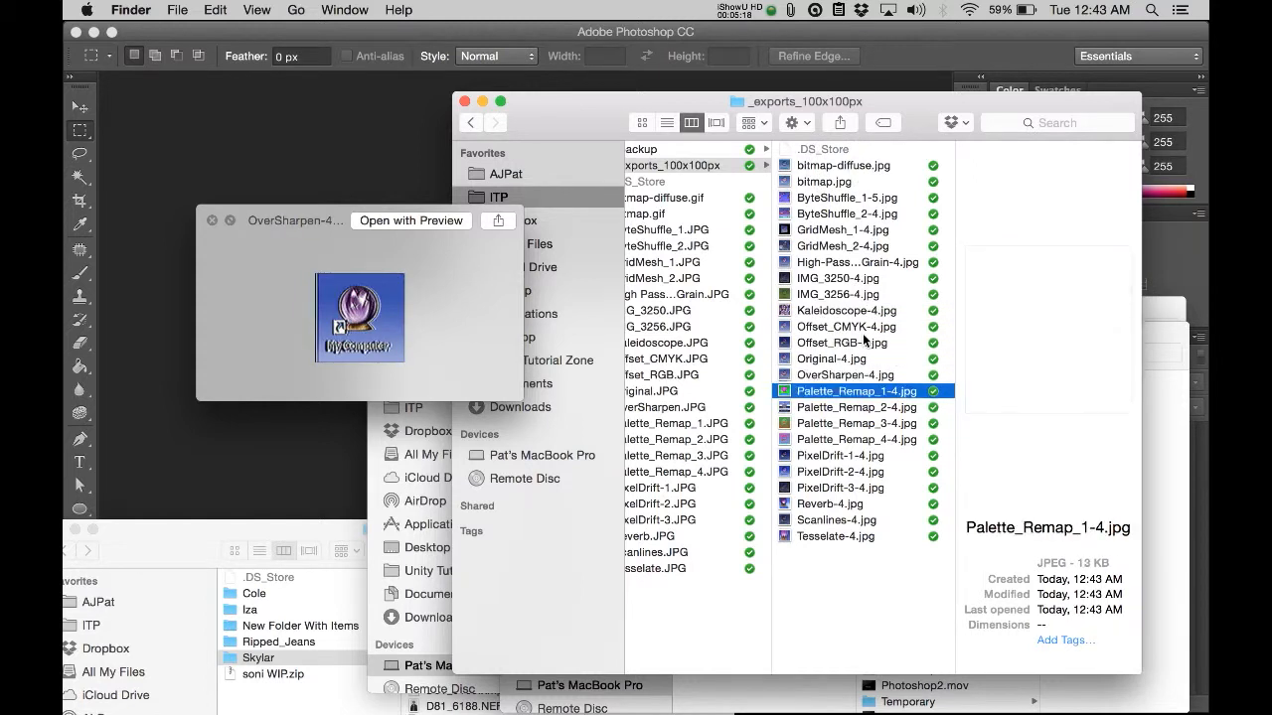
{"action": "key", "text": "Down"}
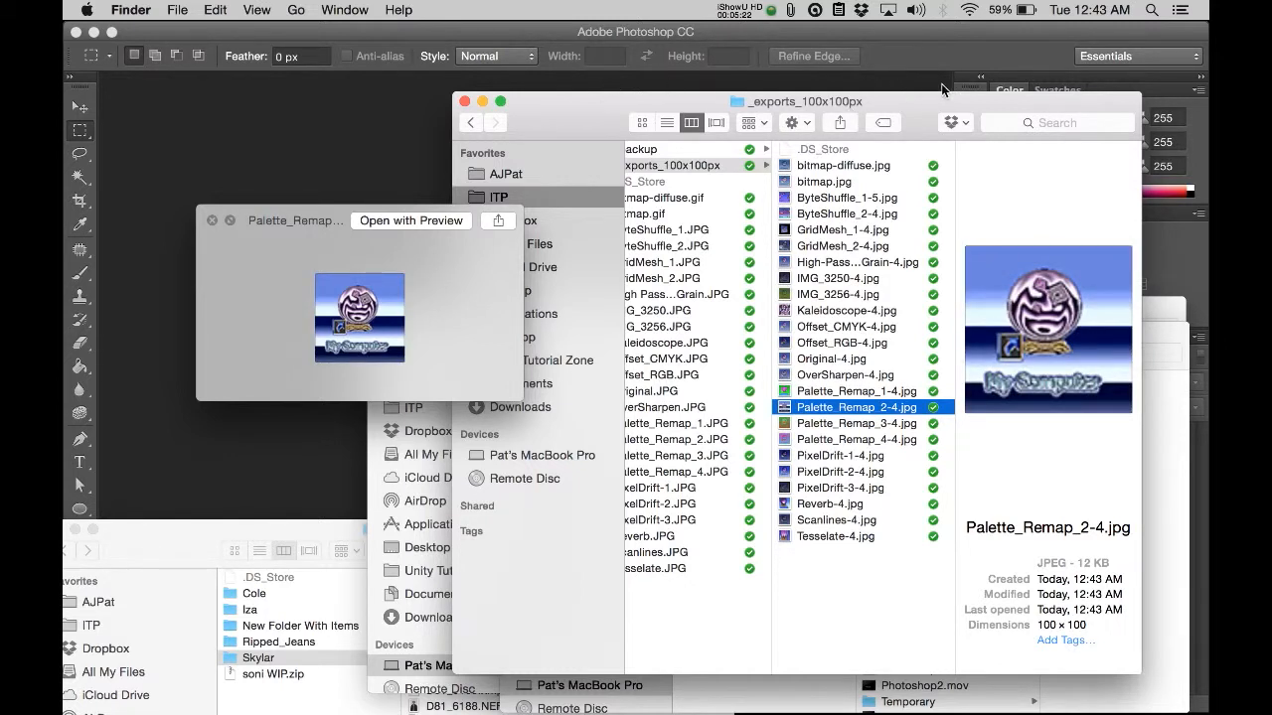
Step: Switch back to Photoshop and bring up the file commands containing the Automate options
{"action": "left_click", "coordinate": [171, 12]}
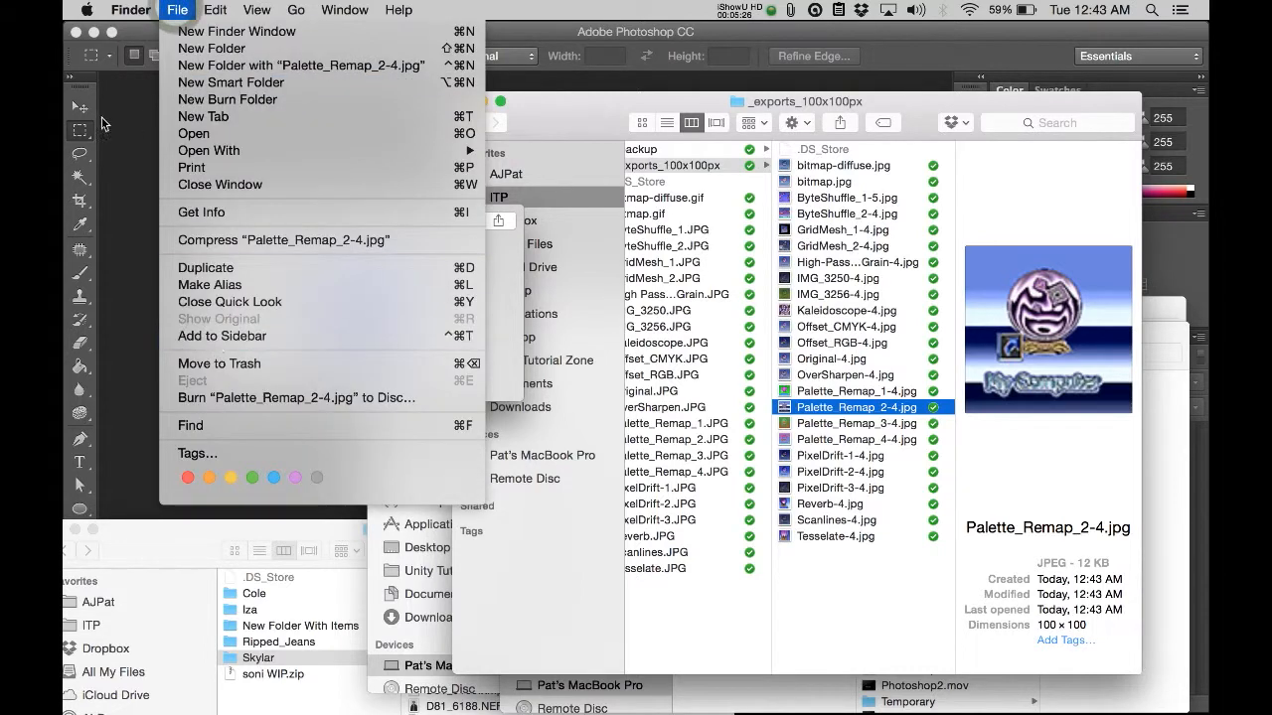
{"action": "left_click", "coordinate": [113, 140]}
{"action": "left_click", "coordinate": [205, 10]}
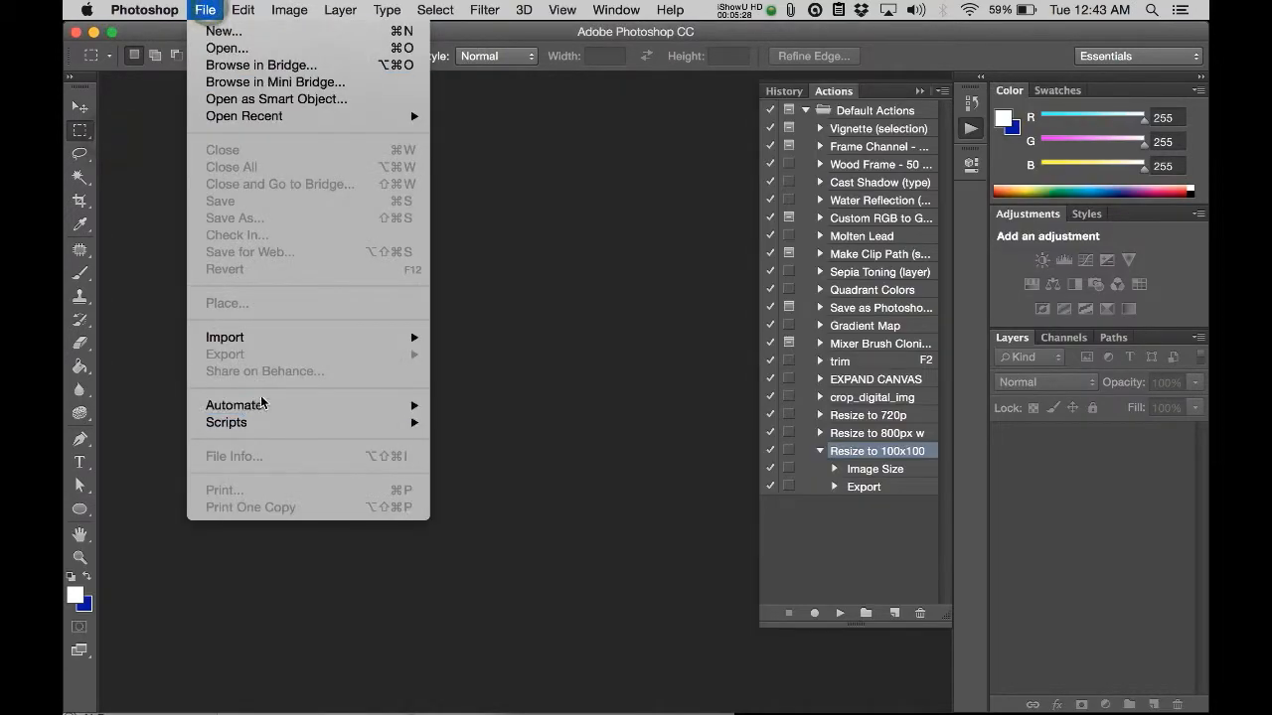